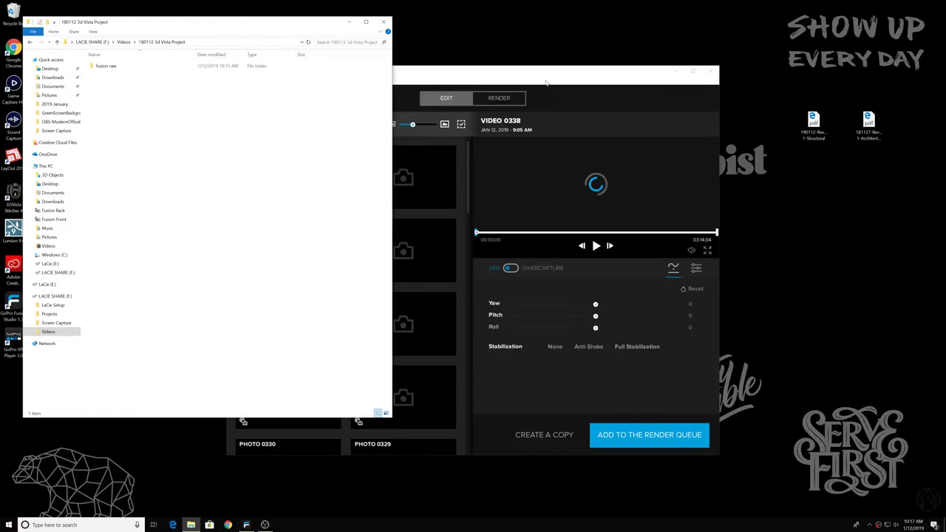
Select the 28 camera shots in Fusion Studio as one range, from Photo 0337 down to Photo 0310
{"action": "left_click", "coordinate": [545, 81]}
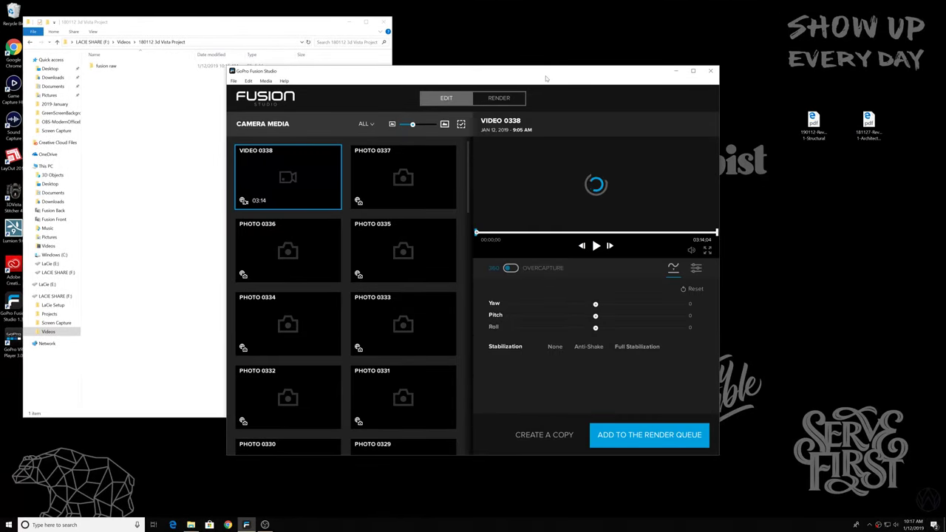
{"action": "left_click", "coordinate": [397, 177]}
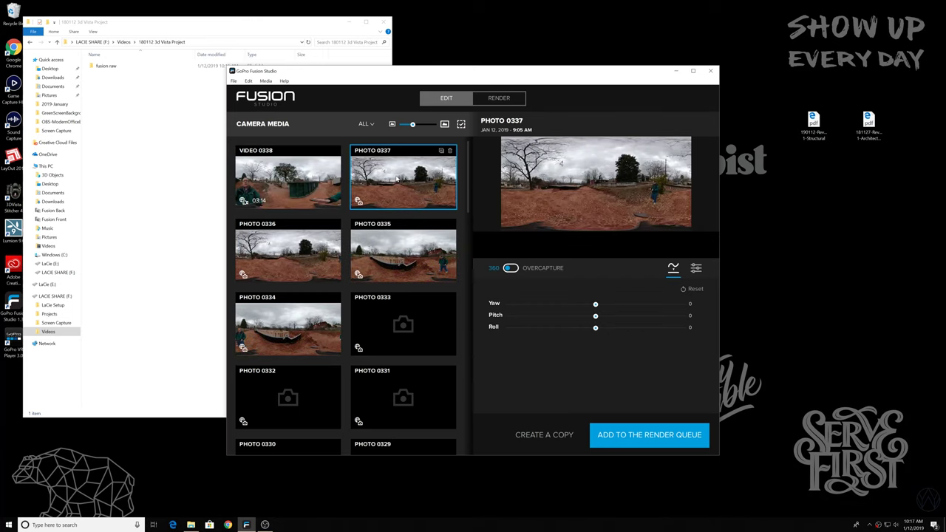
{"action": "scroll", "coordinate": [380, 244], "scroll_direction": "down", "scroll_amount": 4}
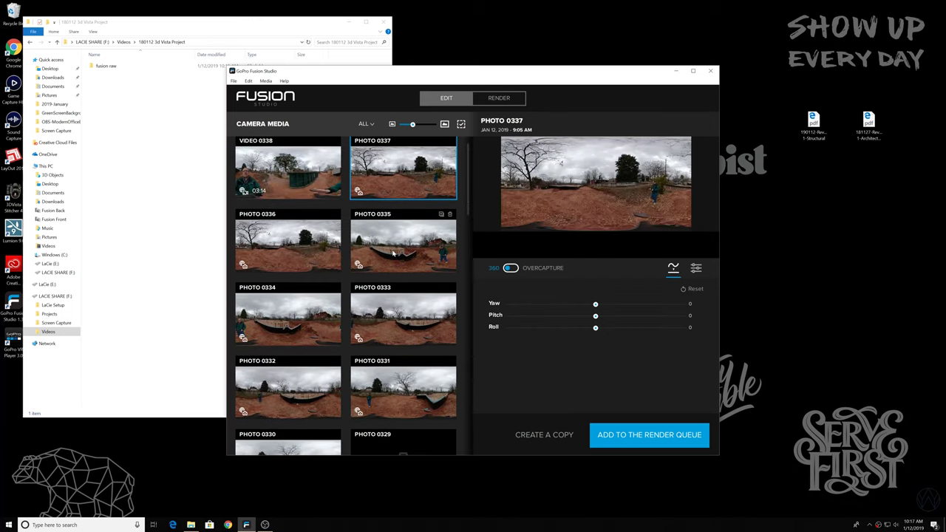
{"action": "scroll", "coordinate": [422, 264], "scroll_direction": "down", "scroll_amount": 1}
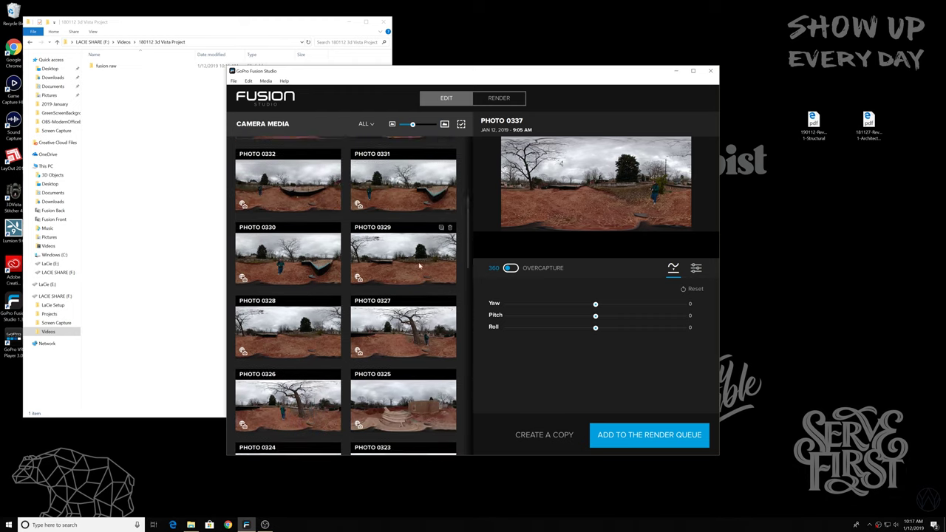
{"action": "scroll", "coordinate": [419, 264], "scroll_direction": "down", "scroll_amount": 6}
{"action": "left_click", "coordinate": [288, 429], "text": "shift"}
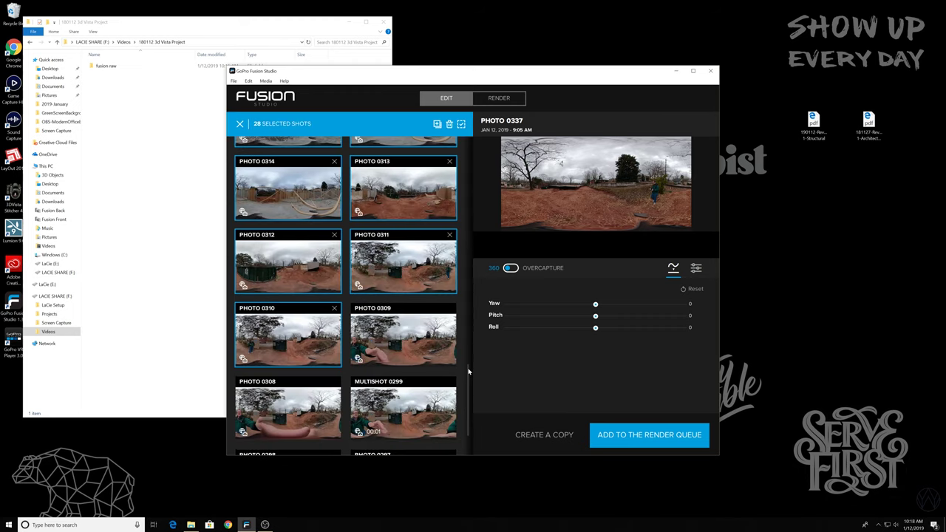
{"action": "left_click_drag", "start_coordinate": [469, 336], "coordinate": [468, 145]}
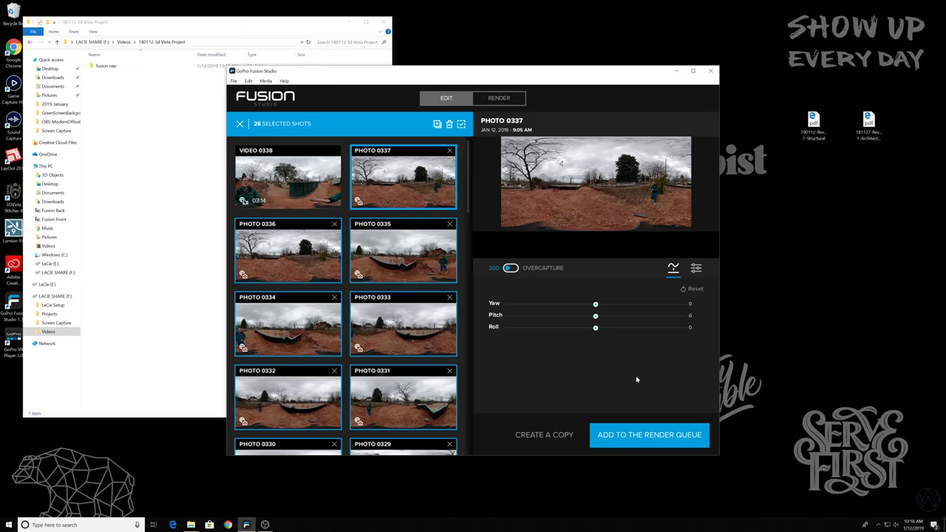
Queue the selected shots at 5.2K and set the export location to the 'fusion raw' folder
{"action": "left_click", "coordinate": [637, 436]}
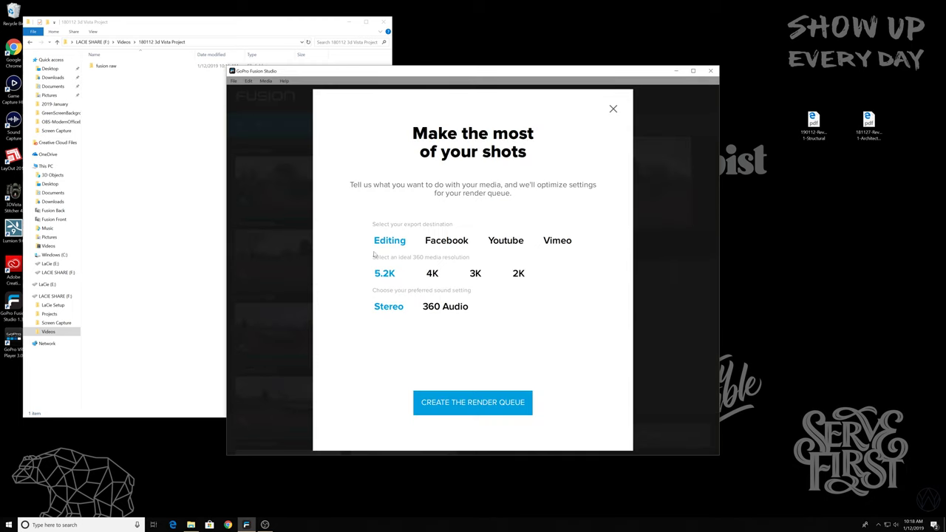
{"action": "left_click", "coordinate": [458, 406]}
{"action": "left_click", "coordinate": [250, 81]}
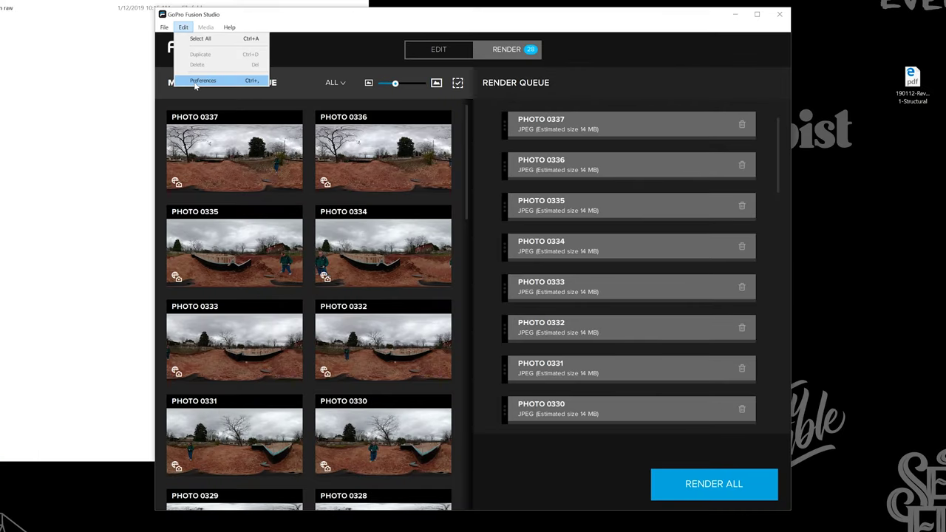
{"action": "left_click", "coordinate": [196, 81]}
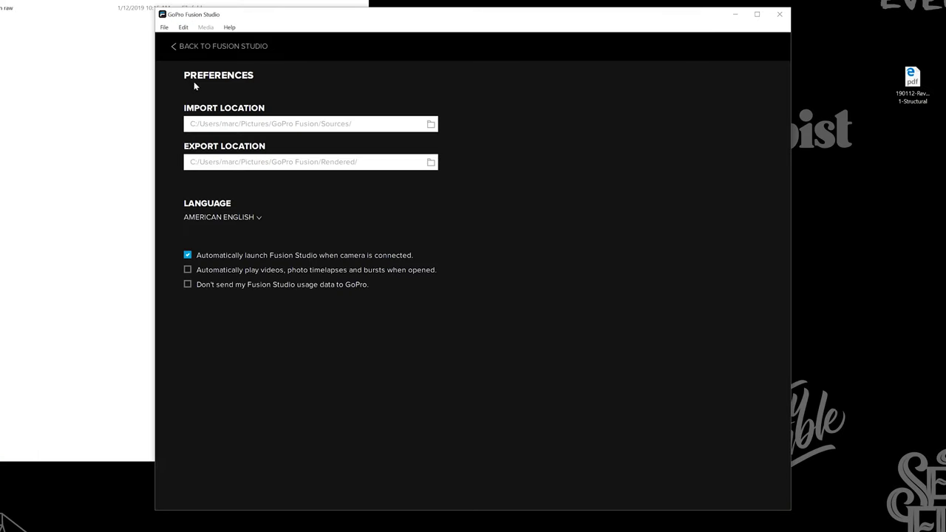
{"action": "left_click", "coordinate": [431, 161]}
{"action": "scroll", "coordinate": [189, 214], "scroll_direction": "down", "scroll_amount": 5}
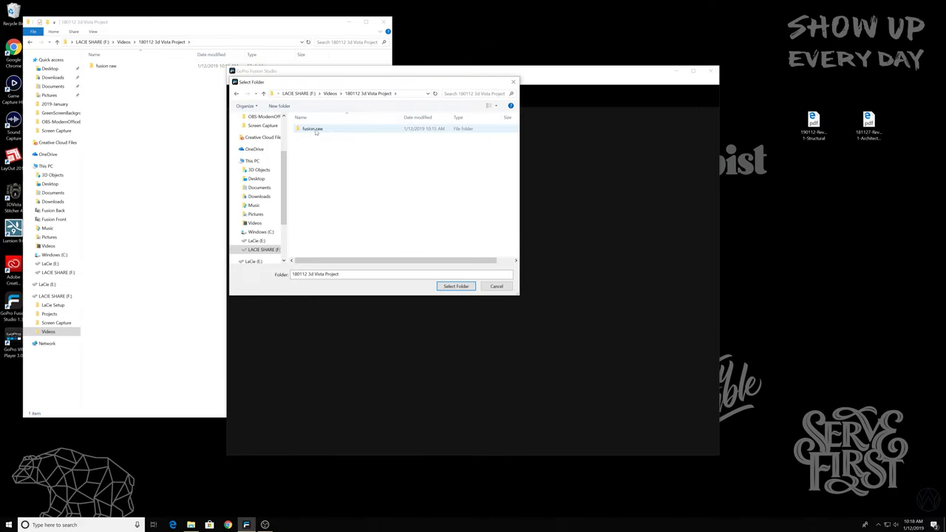
{"action": "double_click", "coordinate": [313, 130]}
{"action": "left_click", "coordinate": [456, 286]}
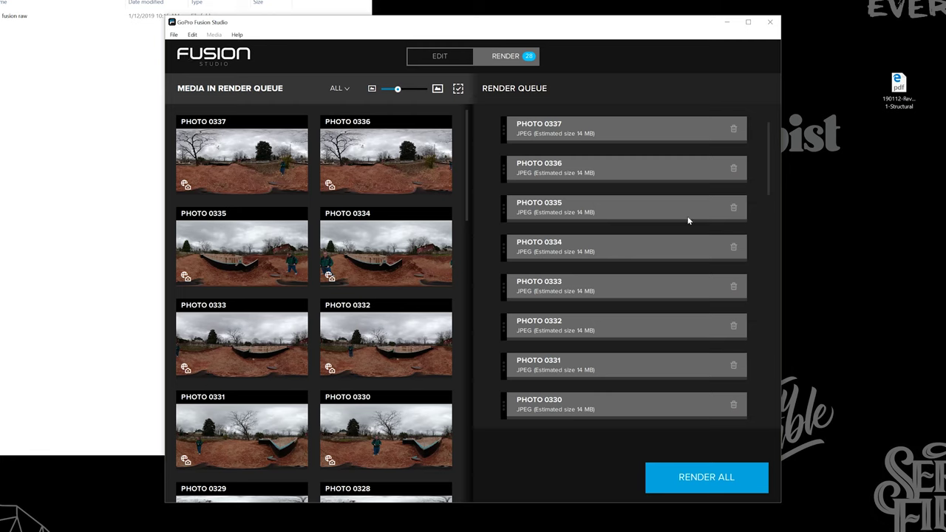
Render all queued shots and open the rendered PHOTO_0337 from 'fusion raw' to check it
{"action": "left_click", "coordinate": [713, 484]}
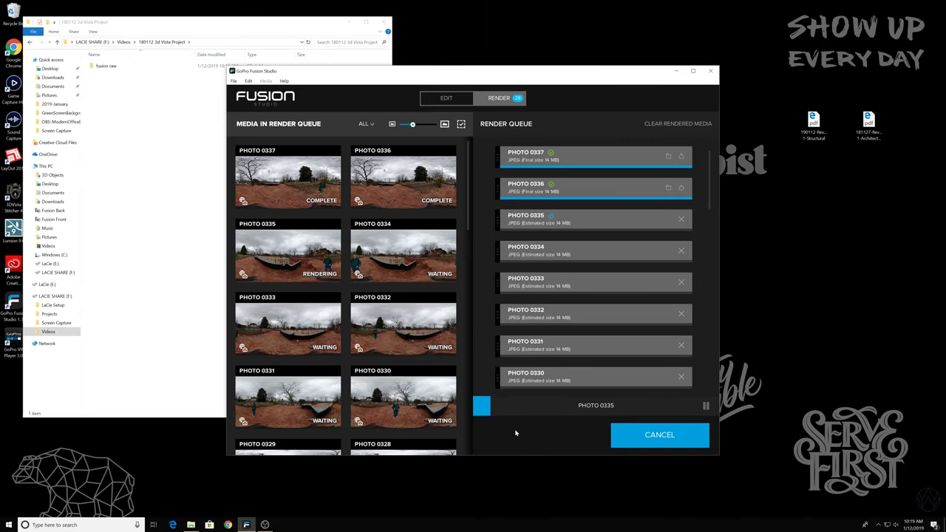
{"action": "left_click", "coordinate": [131, 127]}
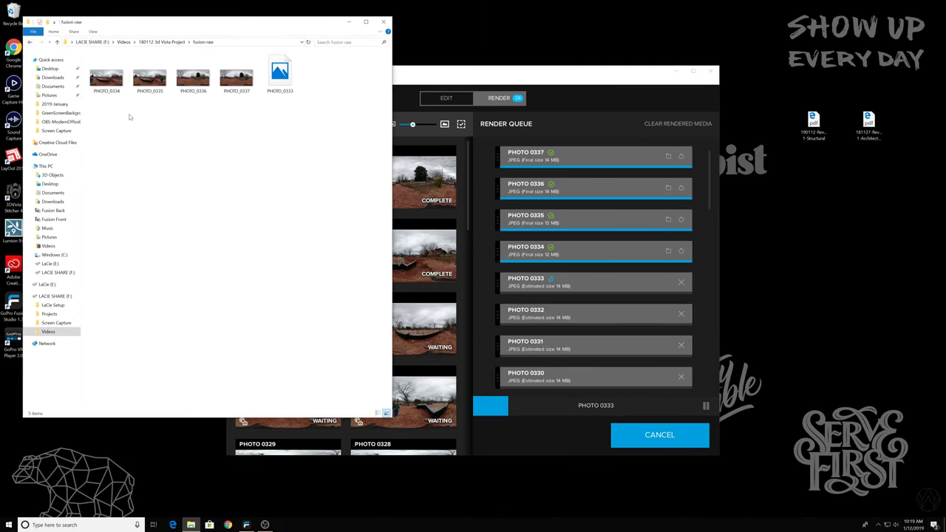
{"action": "left_click", "coordinate": [237, 74]}
{"action": "key", "text": "Return"}
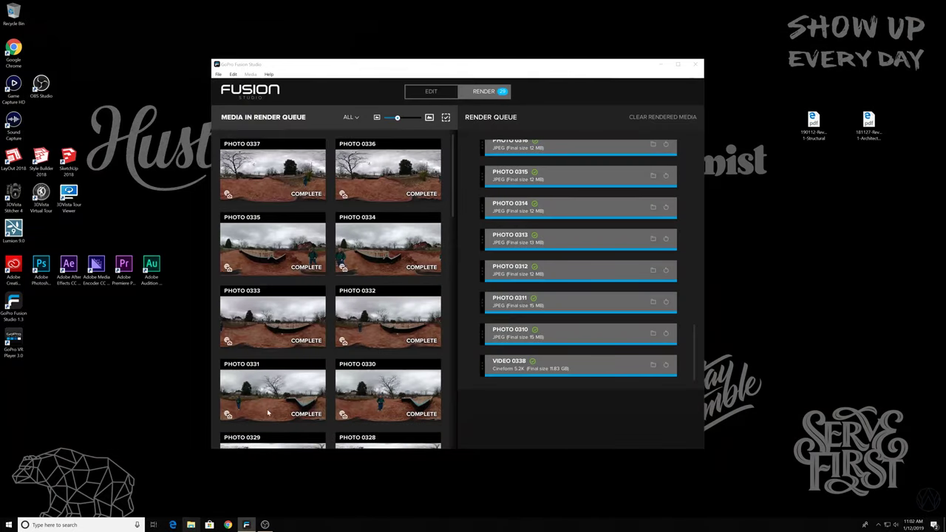
In File Explorer, go to the folder containing the recent GH012289 file
{"action": "left_click", "coordinate": [190, 524]}
{"action": "right_click", "coordinate": [450, 166]}
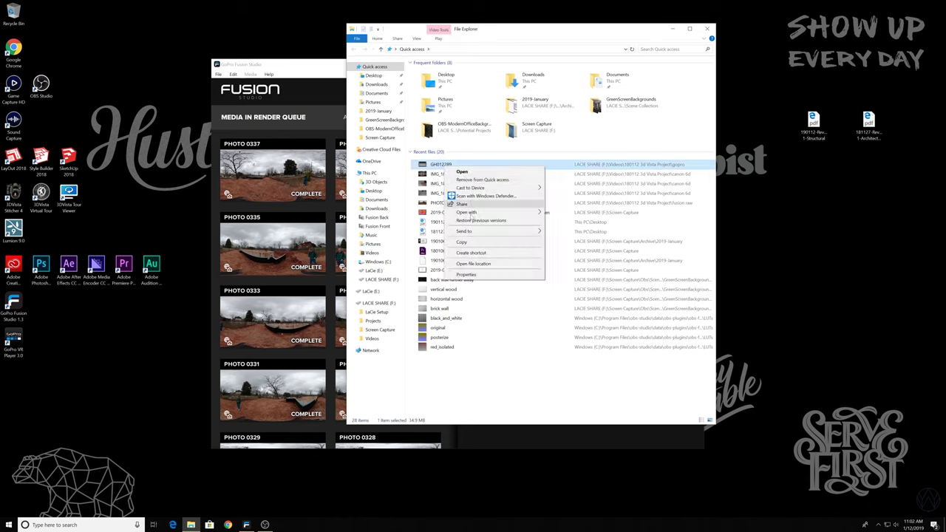
{"action": "left_click", "coordinate": [473, 264]}
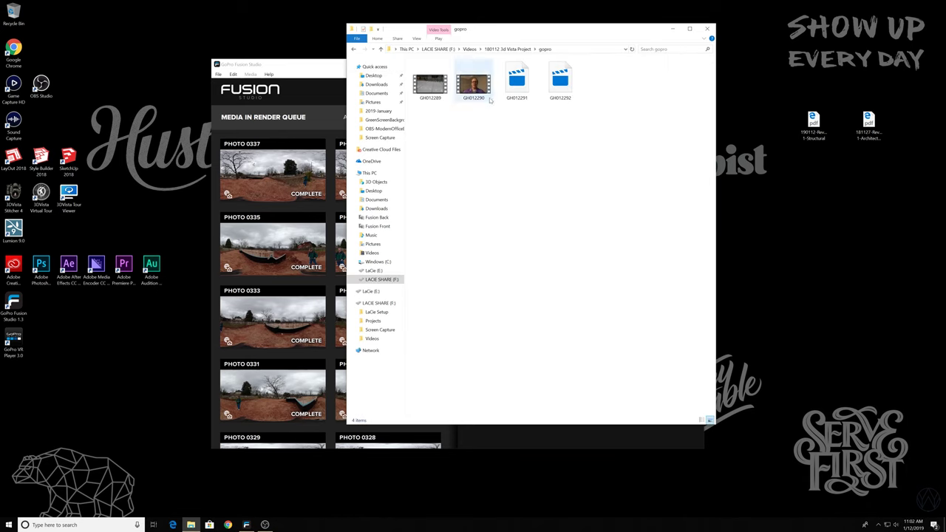
Open VIDEO_0338 with GoProVRPlayer_x64 from the GoPro VR Player 3.0 program folder
{"action": "right_click", "coordinate": [436, 212]}
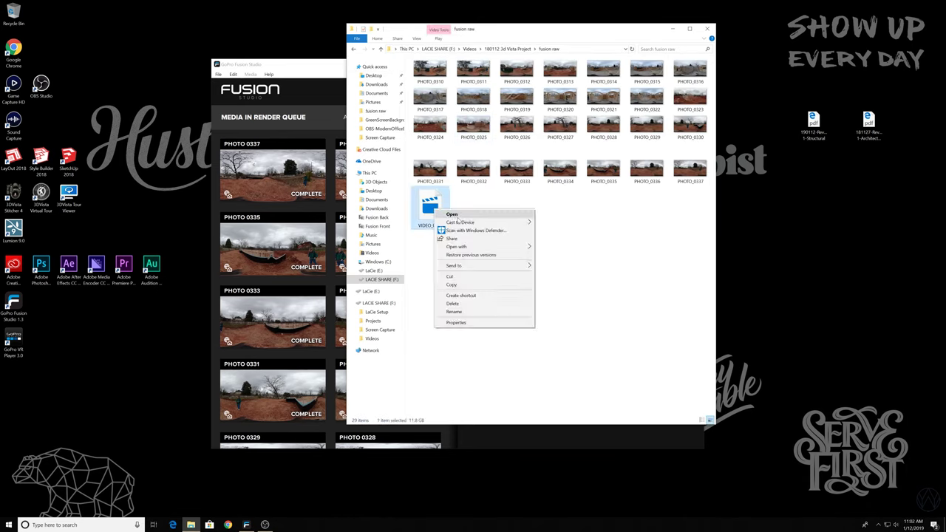
{"action": "mouse_move", "coordinate": [491, 247]}
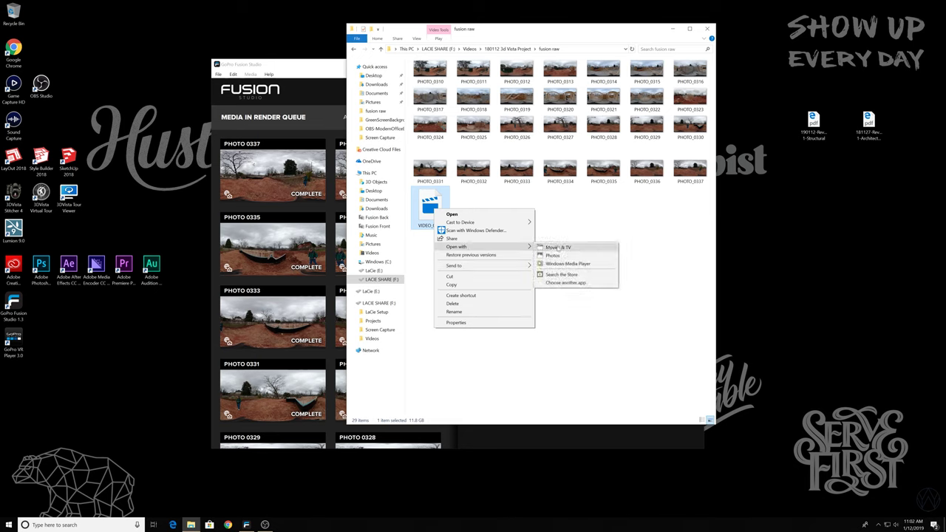
{"action": "left_click", "coordinate": [565, 282]}
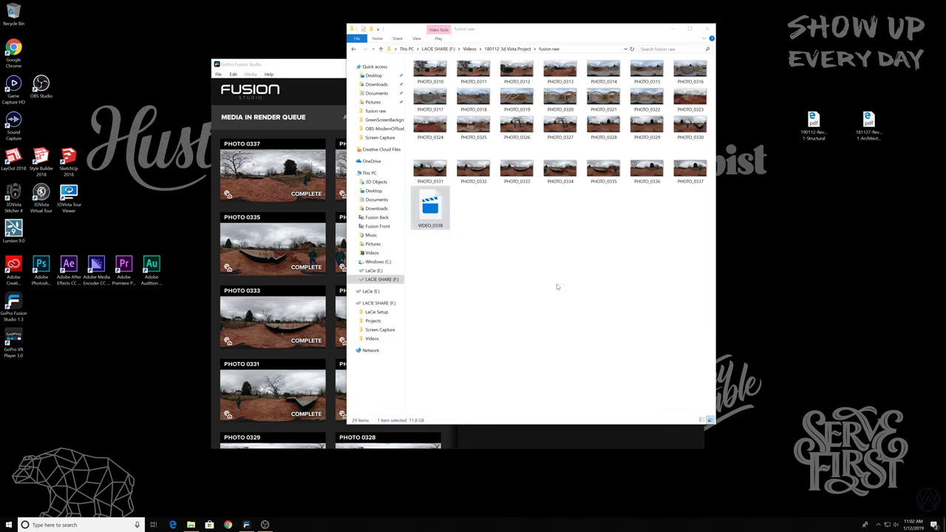
{"action": "left_click", "coordinate": [437, 270]}
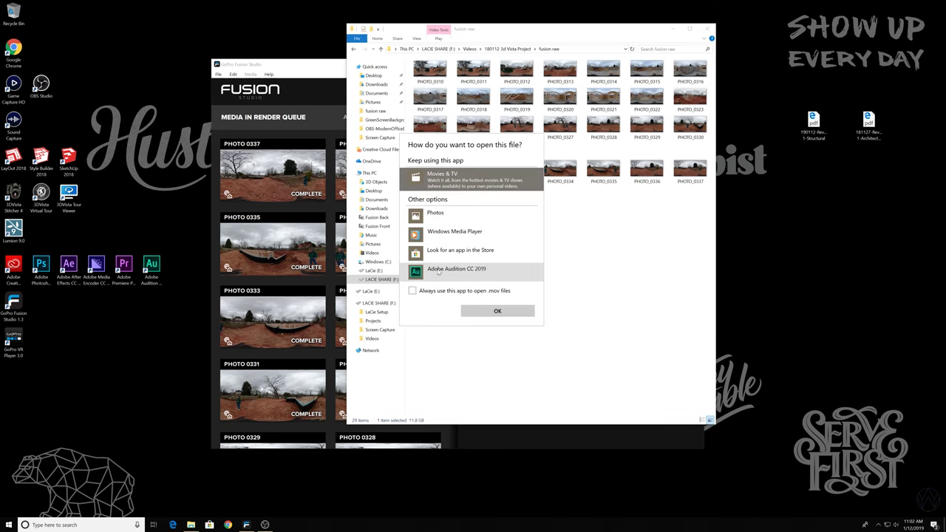
{"action": "scroll", "coordinate": [439, 272], "scroll_direction": "down", "scroll_amount": 3}
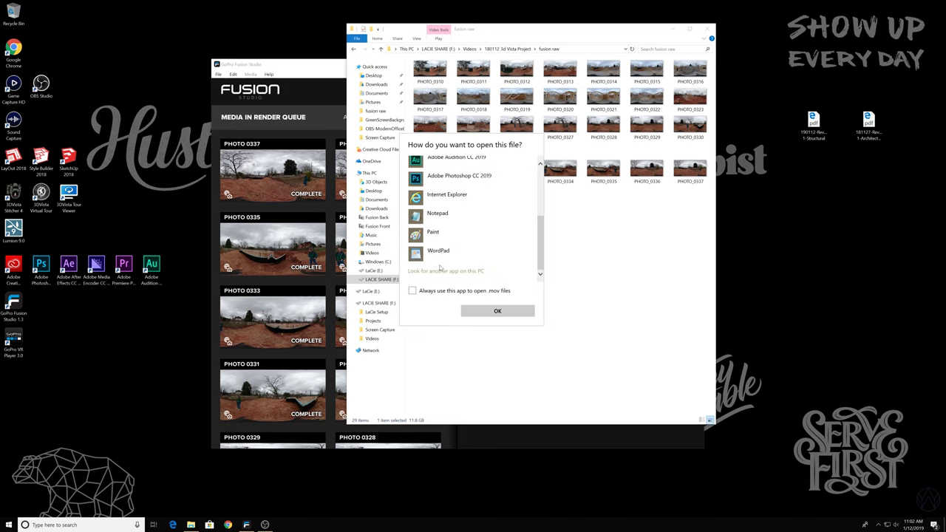
{"action": "scroll", "coordinate": [440, 267], "scroll_direction": "up", "scroll_amount": 5}
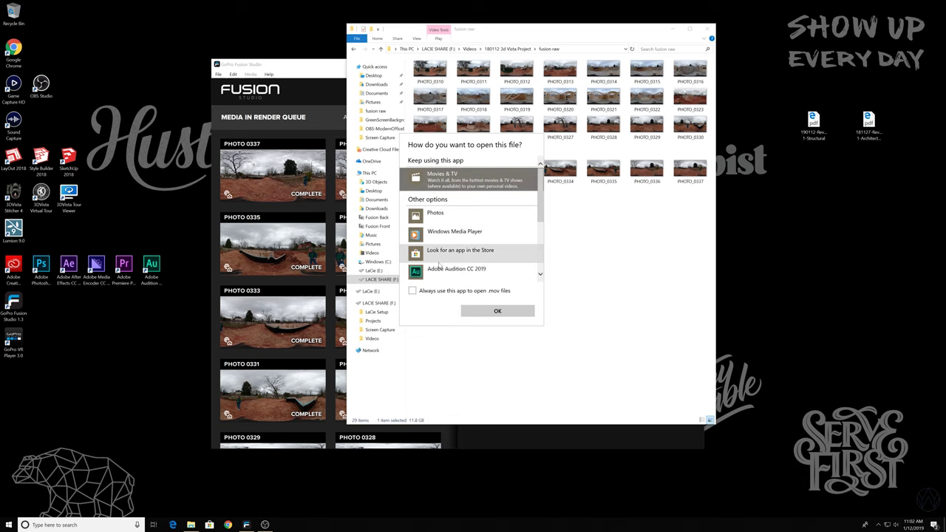
{"action": "scroll", "coordinate": [439, 266], "scroll_direction": "down", "scroll_amount": 4}
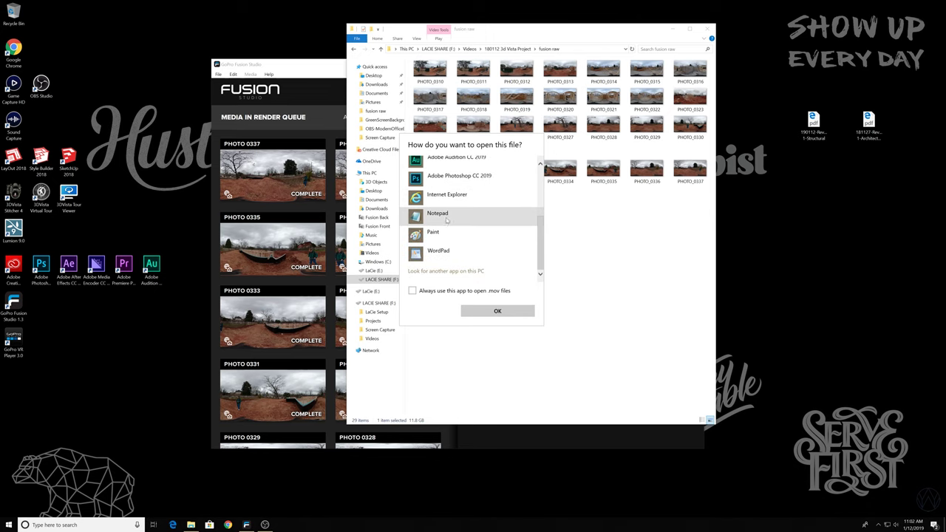
{"action": "left_click", "coordinate": [444, 271]}
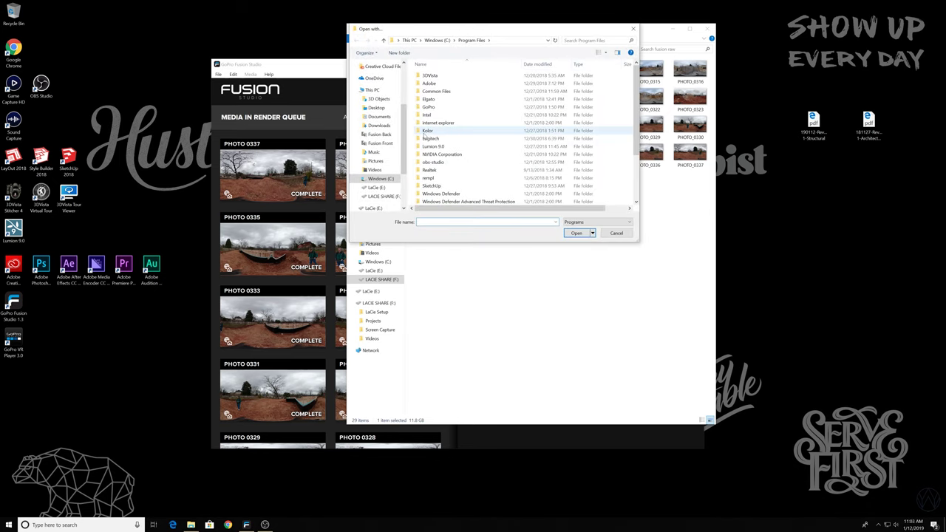
{"action": "double_click", "coordinate": [429, 106]}
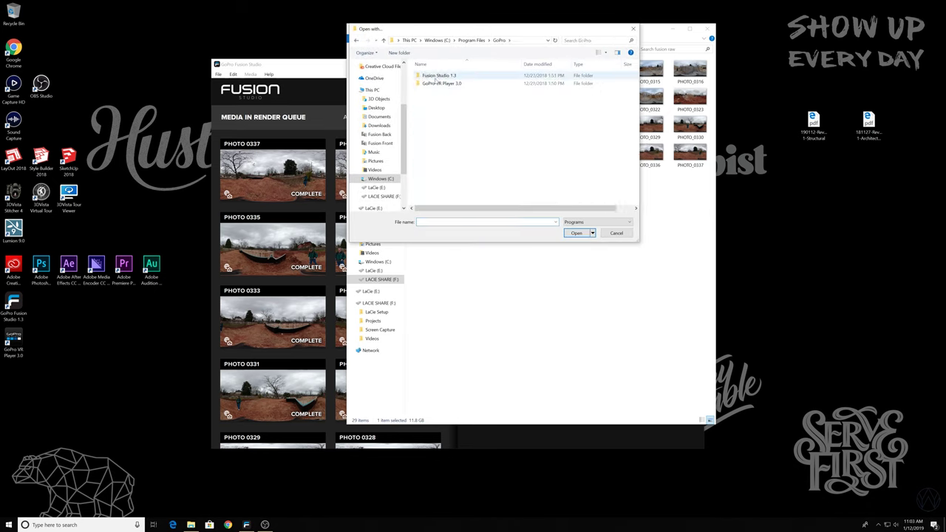
{"action": "double_click", "coordinate": [440, 84]}
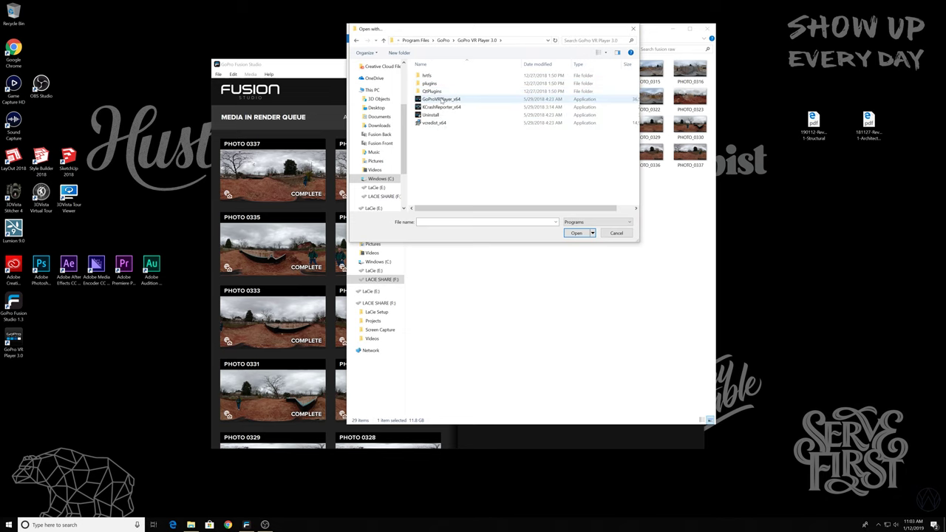
{"action": "double_click", "coordinate": [439, 100]}
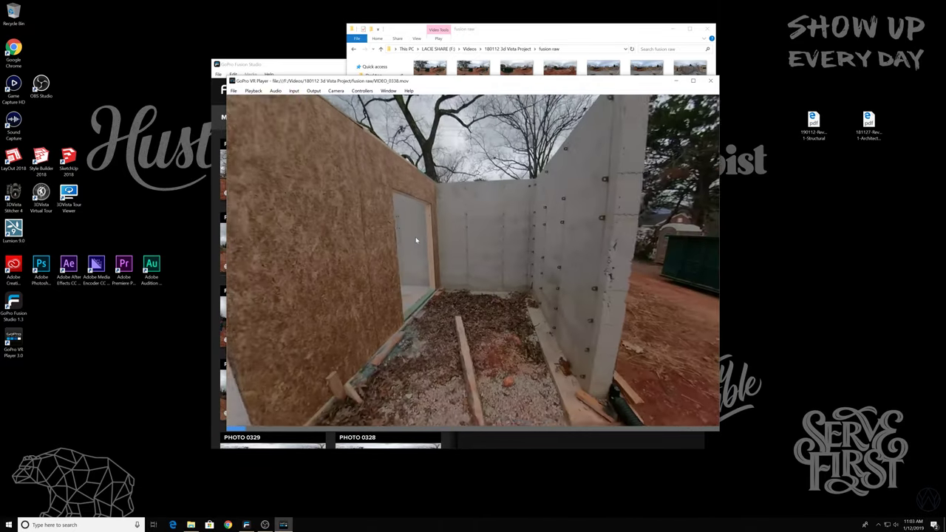
Close GoPro VR Player after the 360 playback check and return to Fusion Studio's render queue
{"action": "key", "text": "alt+F4"}
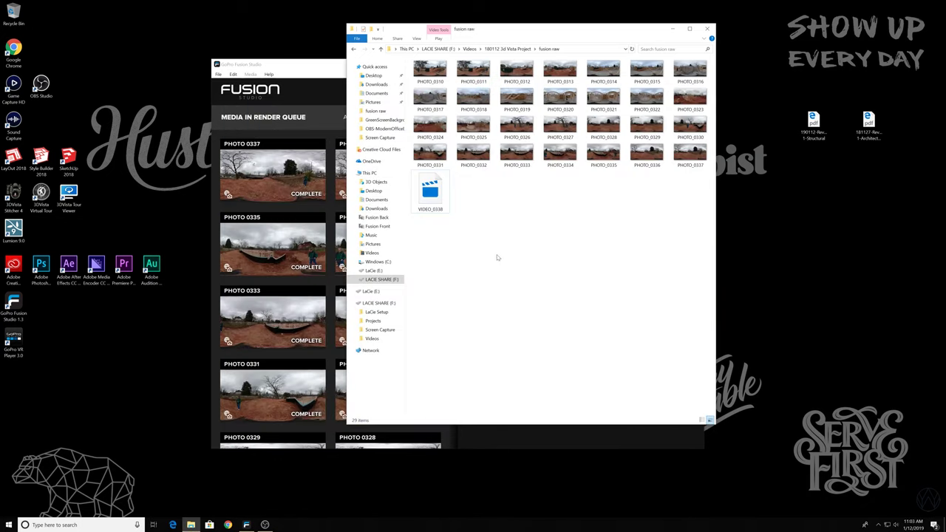
{"action": "left_click", "coordinate": [322, 64]}
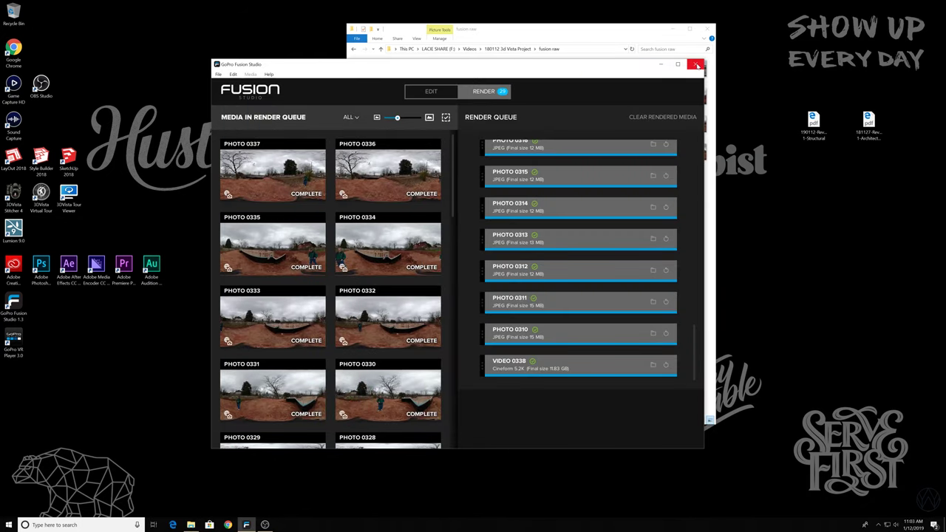
Close Fusion Studio and start a new project in 3DVista Virtual Tour
{"action": "left_click", "coordinate": [697, 66]}
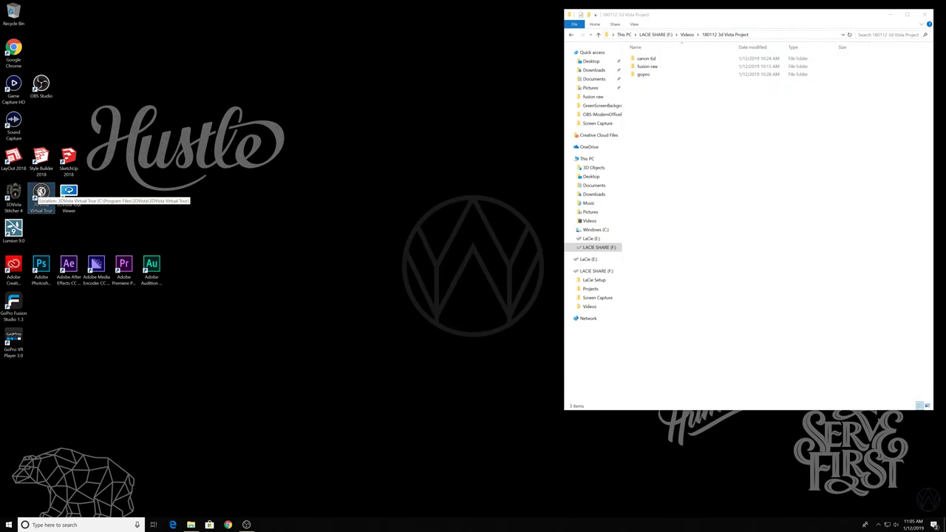
{"action": "double_click", "coordinate": [40, 194]}
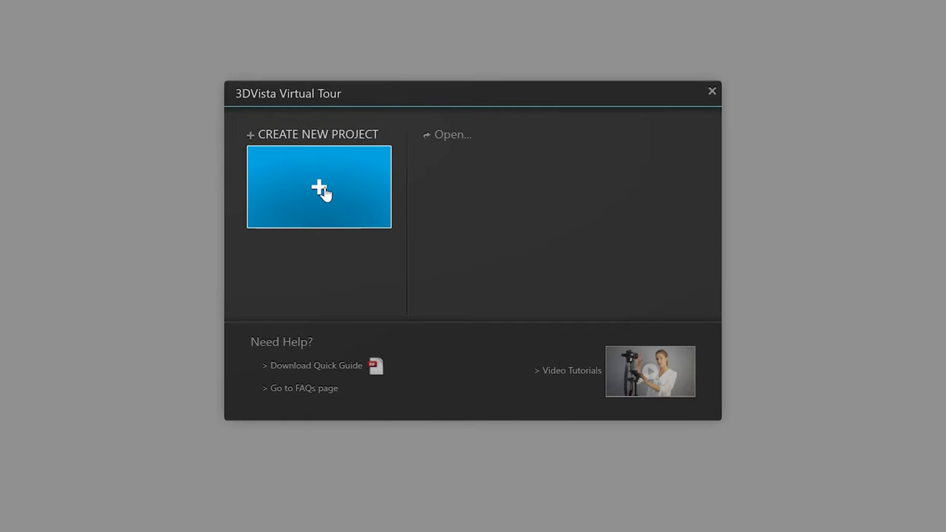
{"action": "left_click", "coordinate": [322, 190]}
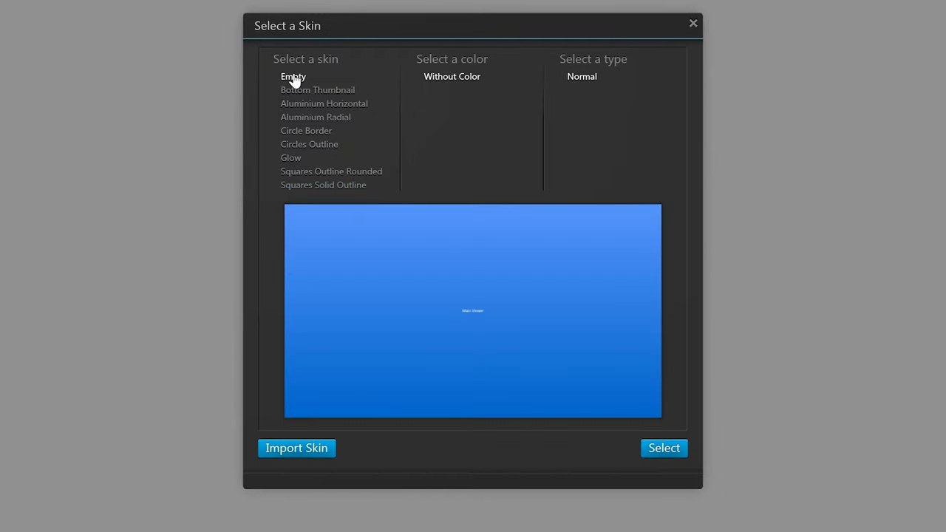
Compare the available skins and choose Bottom Thumbnail for the tour
{"action": "left_click", "coordinate": [299, 147]}
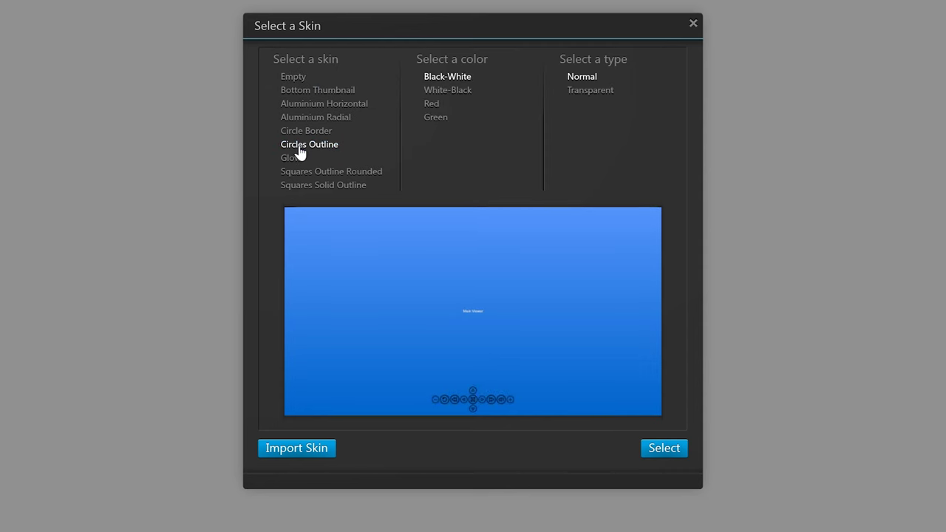
{"action": "left_click", "coordinate": [287, 161]}
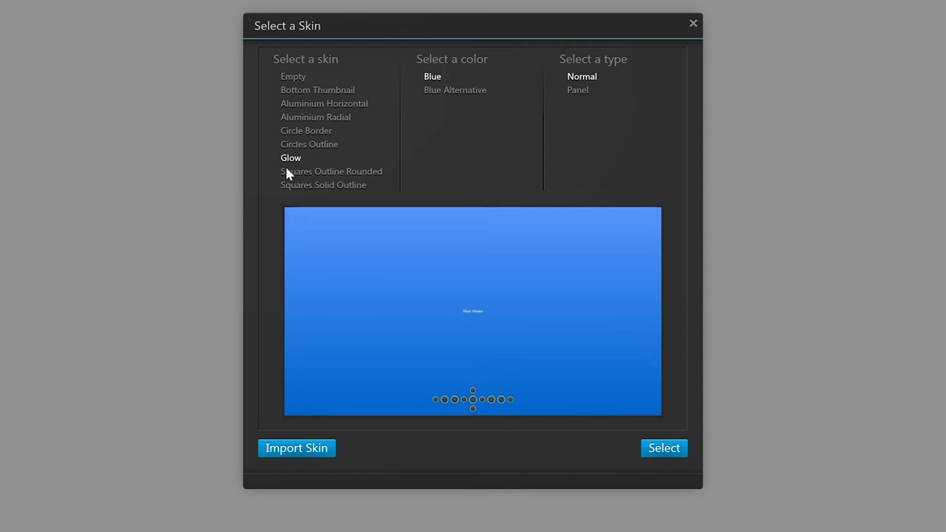
{"action": "left_click", "coordinate": [287, 174]}
{"action": "left_click", "coordinate": [293, 188]}
{"action": "left_click", "coordinate": [294, 118]}
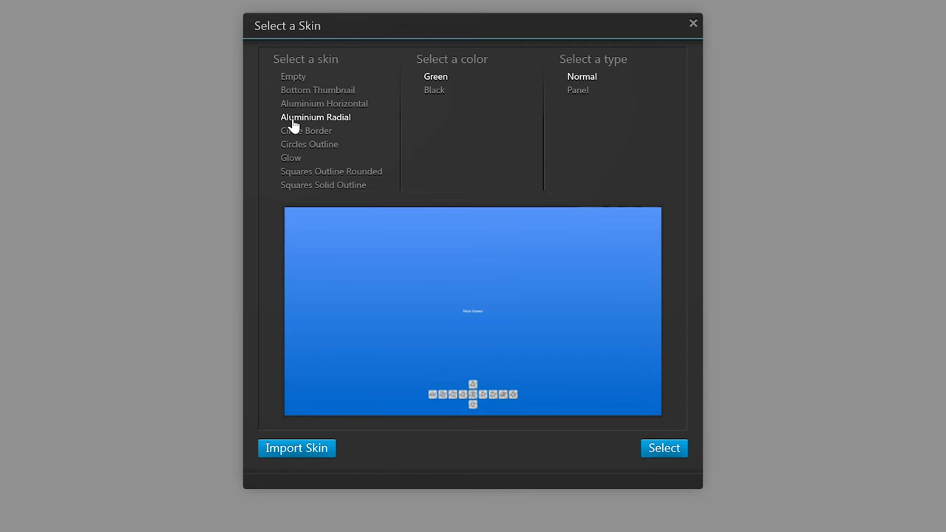
{"action": "left_click", "coordinate": [298, 106]}
{"action": "left_click", "coordinate": [297, 92]}
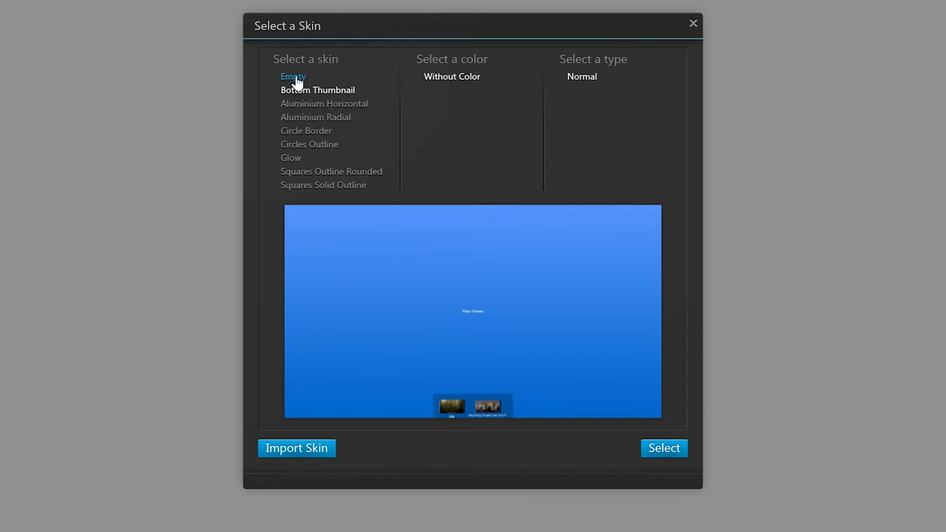
{"action": "left_click", "coordinate": [295, 79]}
{"action": "left_click", "coordinate": [298, 95]}
Confirm the skin and import PHOTO_0310 as a standard 360x180 panorama
{"action": "left_click", "coordinate": [566, 356]}
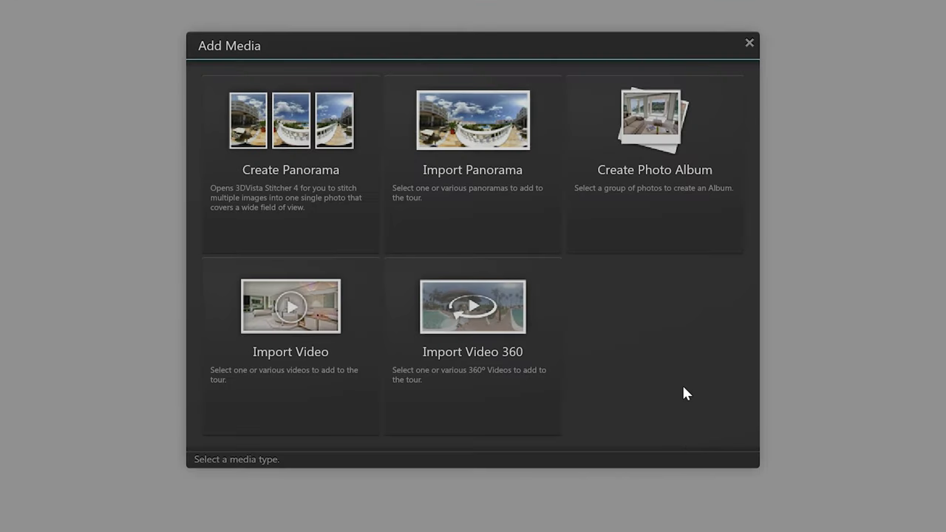
{"action": "left_click", "coordinate": [490, 141]}
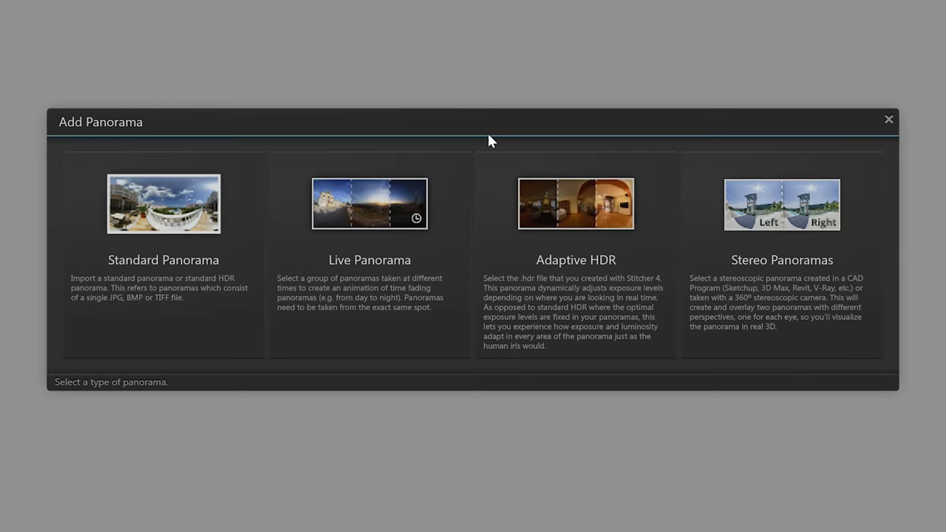
{"action": "left_click", "coordinate": [159, 225]}
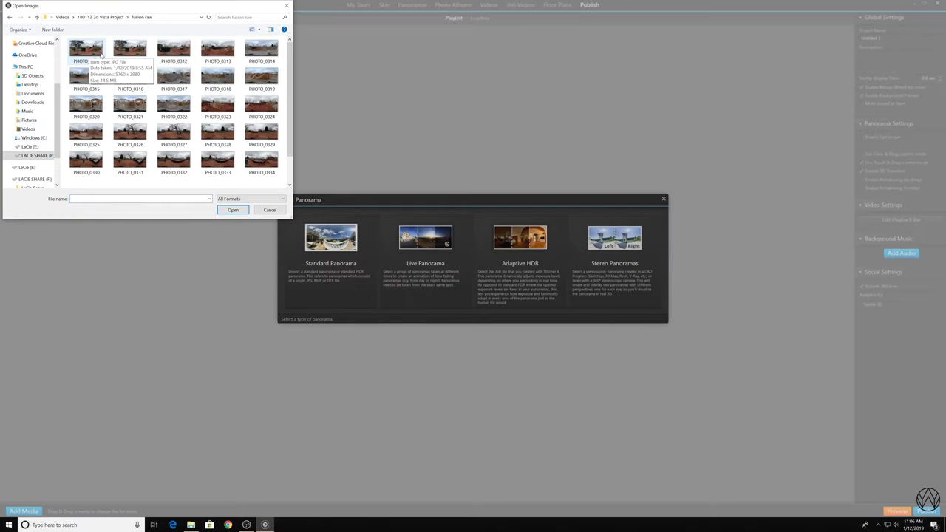
{"action": "left_click", "coordinate": [90, 50]}
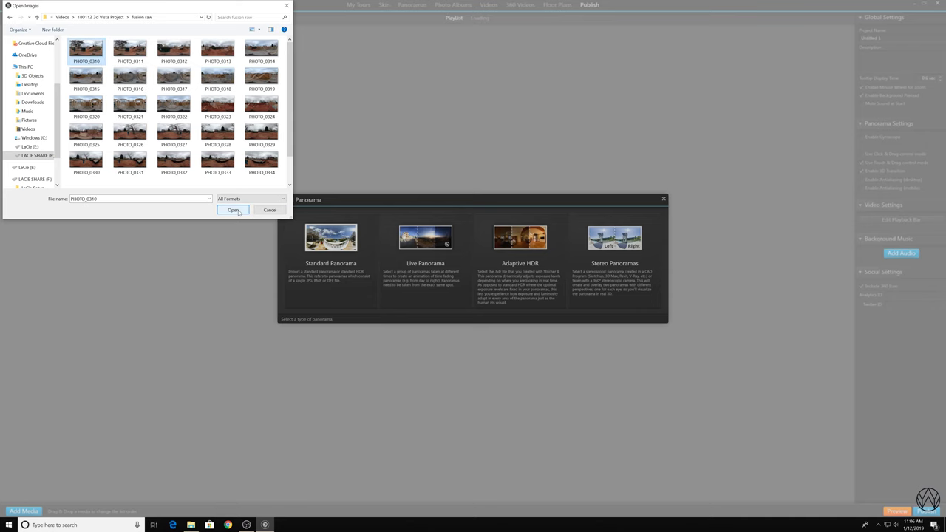
{"action": "left_click", "coordinate": [234, 210]}
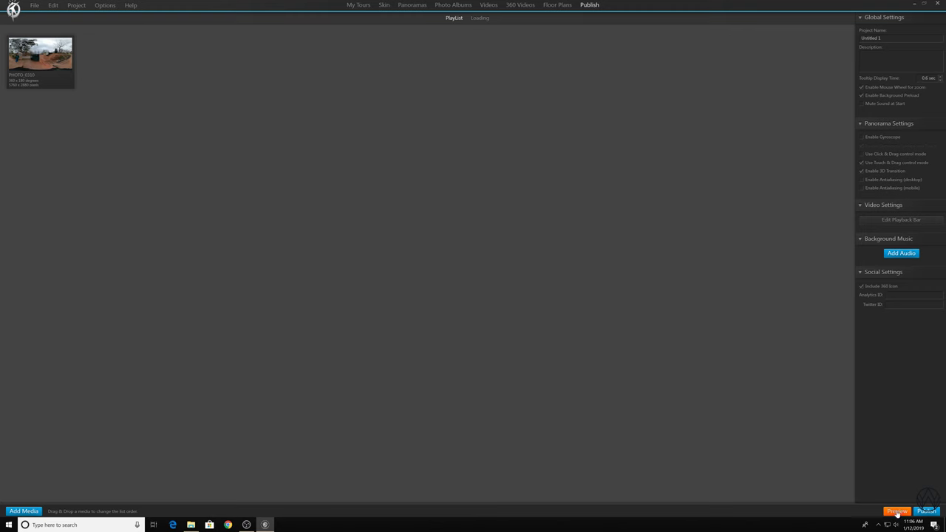
Preview the tour full-screen, looking around toward the construction site
{"action": "left_click", "coordinate": [896, 511]}
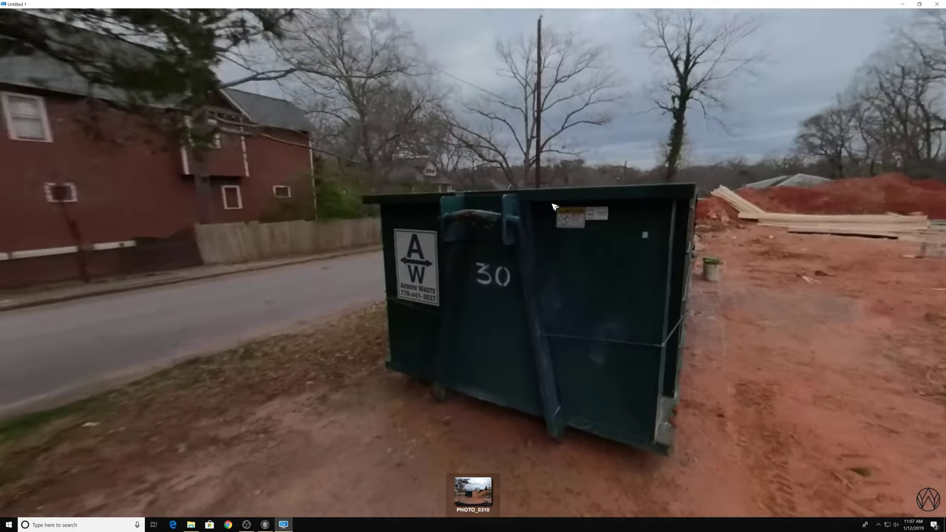
{"action": "left_click_drag", "start_coordinate": [553, 207], "coordinate": [614, 242]}
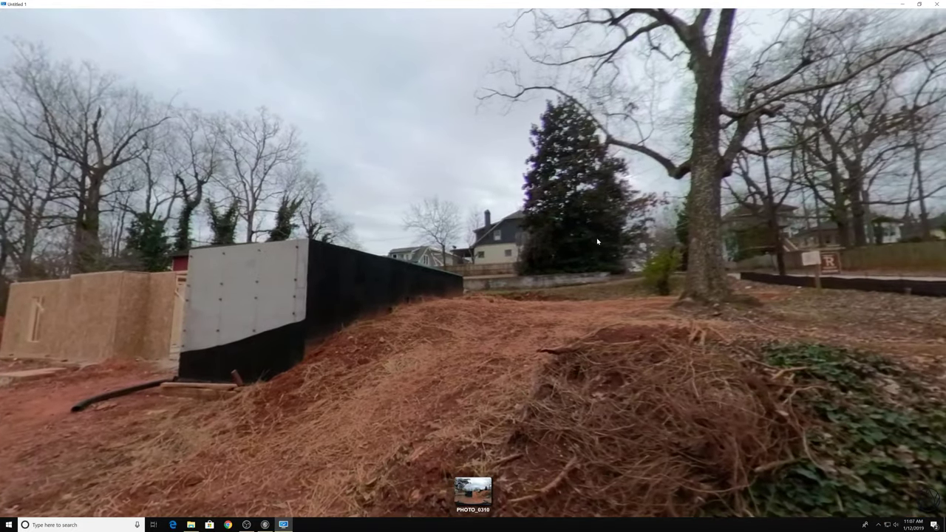
{"action": "key", "text": "Escape"}
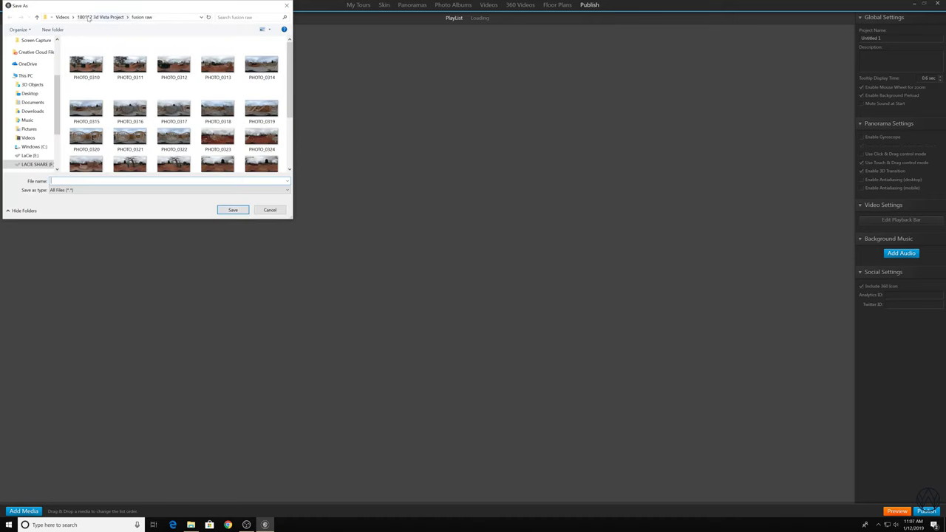
Save the project as '3d Tour' in a new '3d Vista Tour' folder
{"action": "left_click", "coordinate": [88, 18]}
{"action": "right_click", "coordinate": [94, 96]}
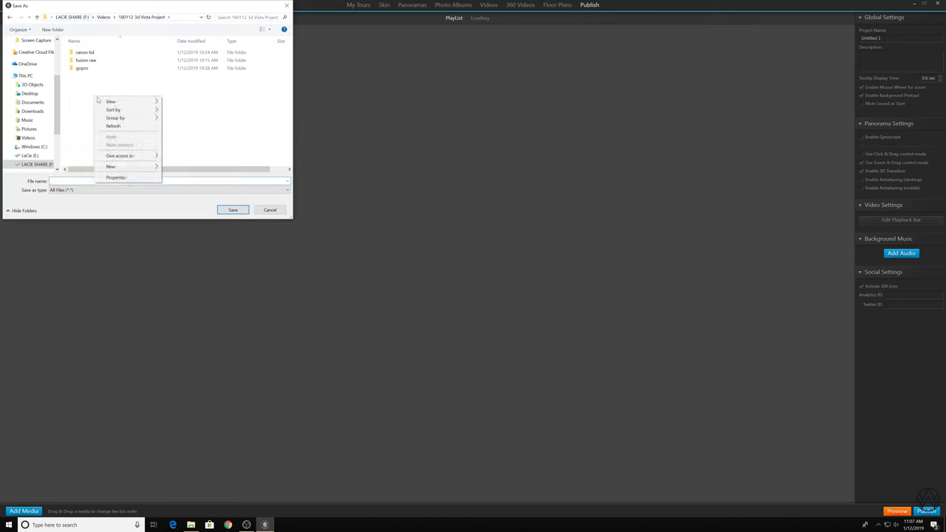
{"action": "left_click", "coordinate": [170, 163]}
{"action": "type", "text": "3d V"}
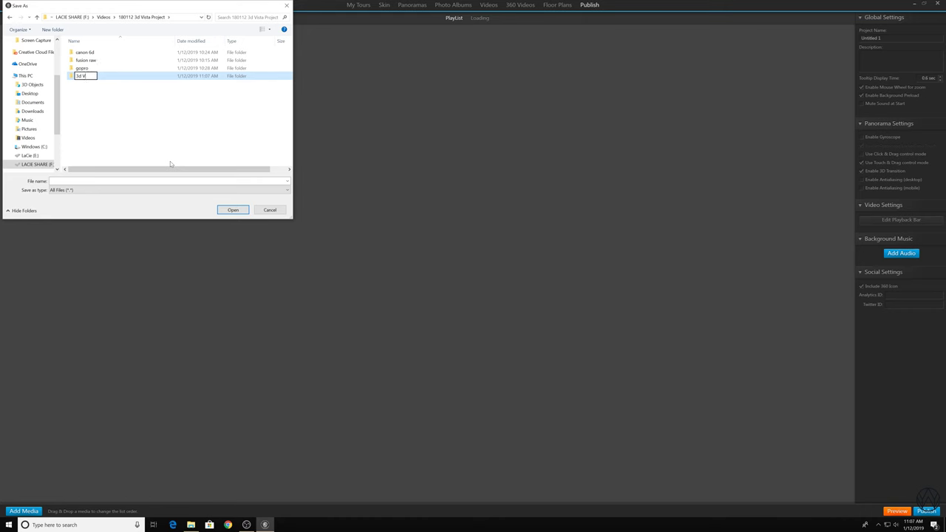
{"action": "type", "text": "ista"}
{"action": "key", "text": "Return"}
{"action": "left_click", "coordinate": [232, 210]}
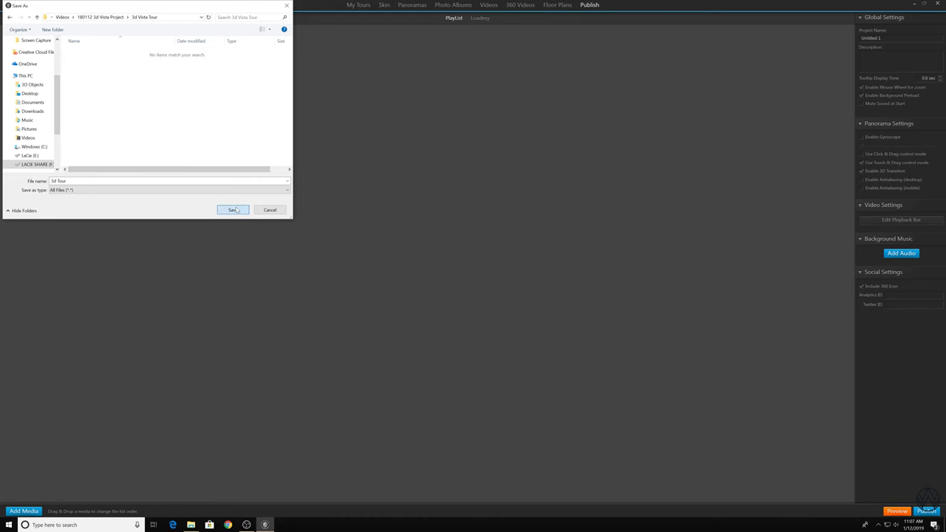
{"action": "left_click", "coordinate": [232, 210]}
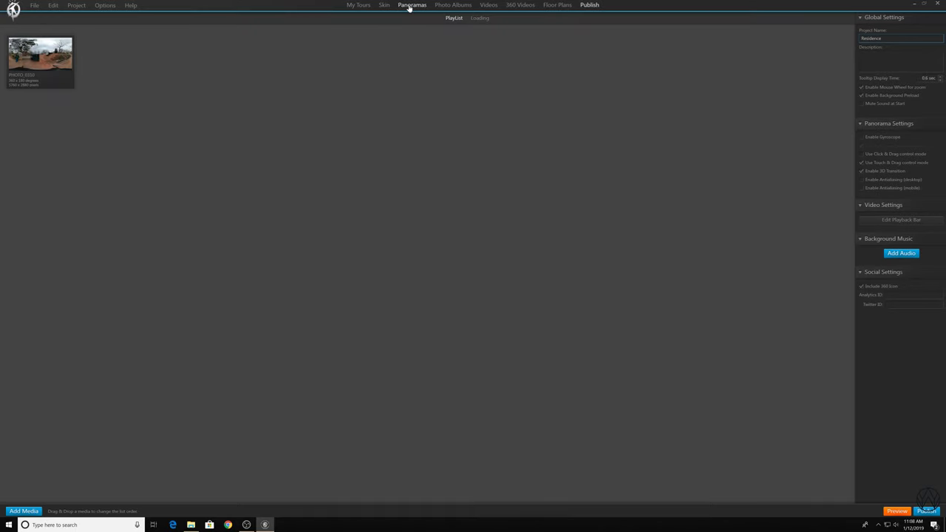
From the Panoramas tab, start importing PHOTO_0312 as another standard panorama
{"action": "left_click", "coordinate": [409, 5]}
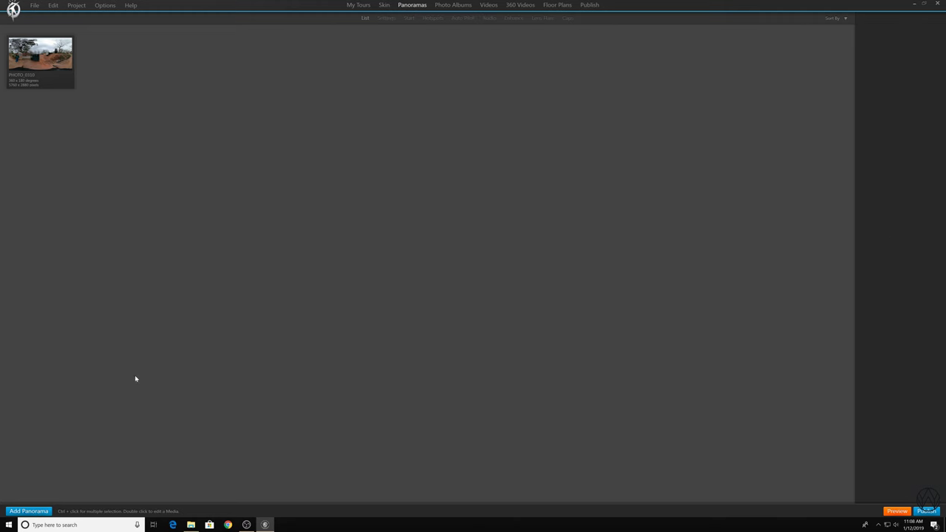
{"action": "left_click", "coordinate": [29, 511]}
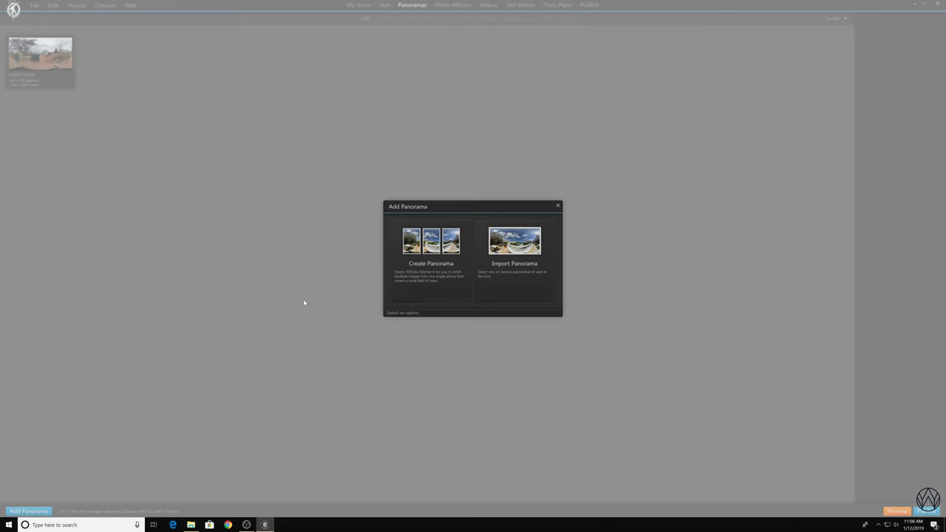
{"action": "left_click", "coordinate": [501, 250]}
{"action": "left_click", "coordinate": [327, 235]}
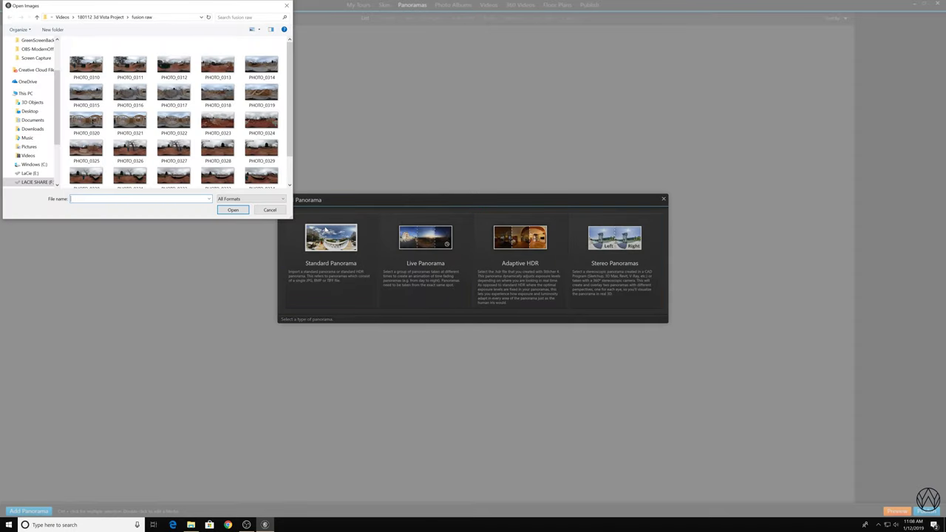
{"action": "left_click", "coordinate": [173, 66]}
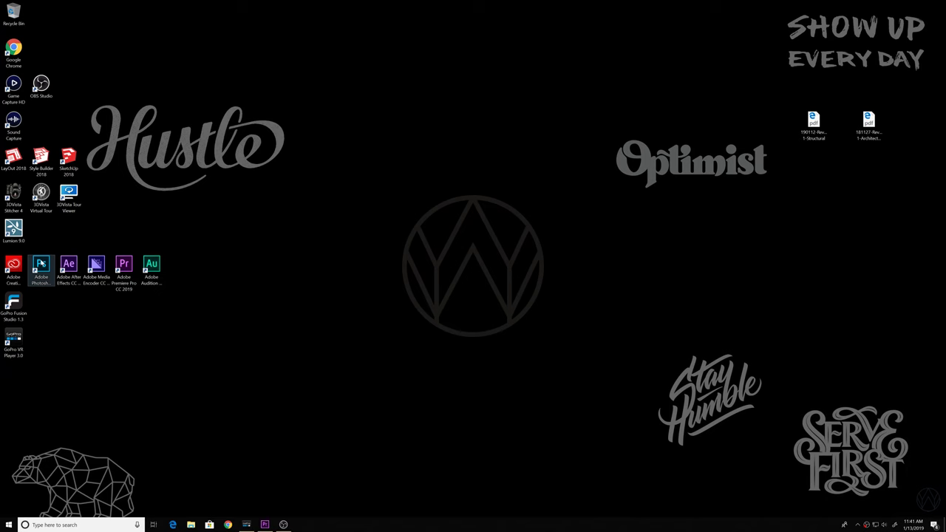
Launch Photoshop, duplicate the panorama layer and shift the copy over the standing worker
{"action": "left_click", "coordinate": [42, 264]}
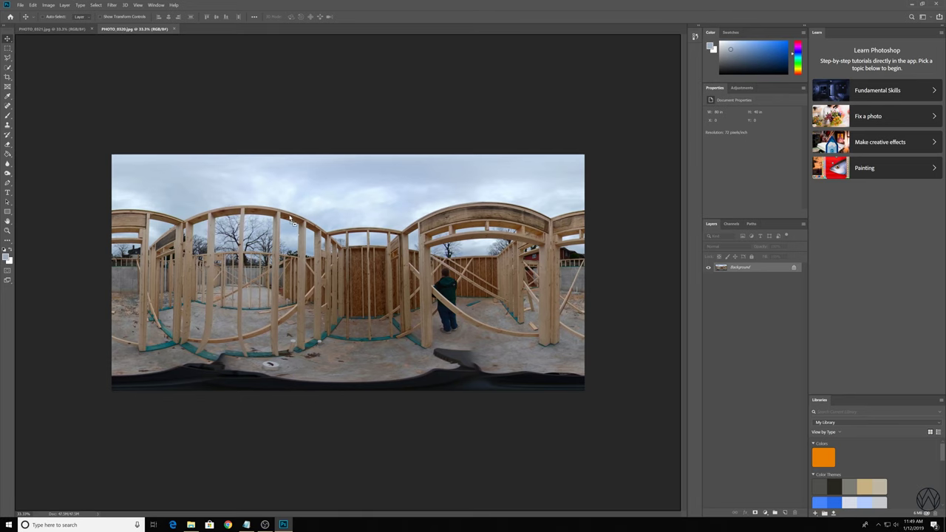
{"action": "key", "text": "ctrl+j"}
{"action": "left_click_drag", "start_coordinate": [294, 236], "coordinate": [394, 294]}
{"action": "left_click", "coordinate": [708, 267]}
{"action": "left_click", "coordinate": [709, 267]}
{"action": "left_click", "coordinate": [709, 268]}
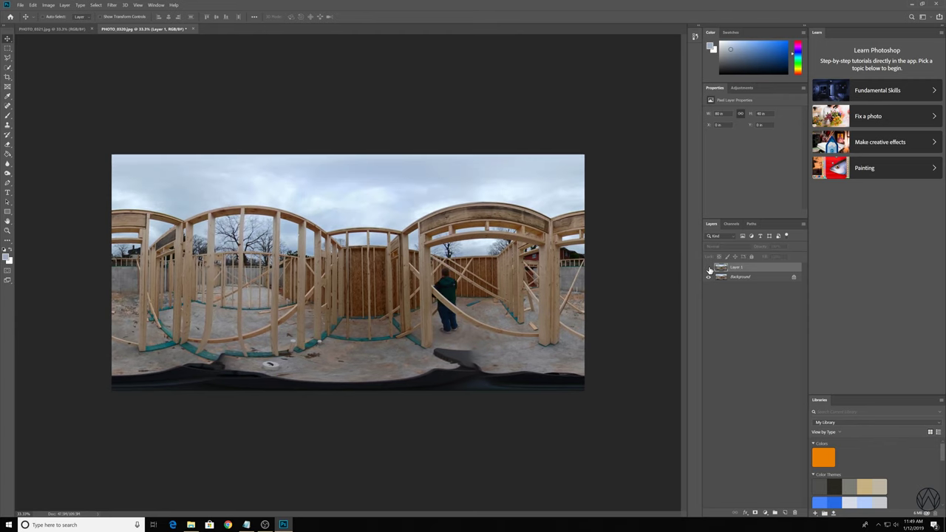
{"action": "left_click", "coordinate": [708, 267]}
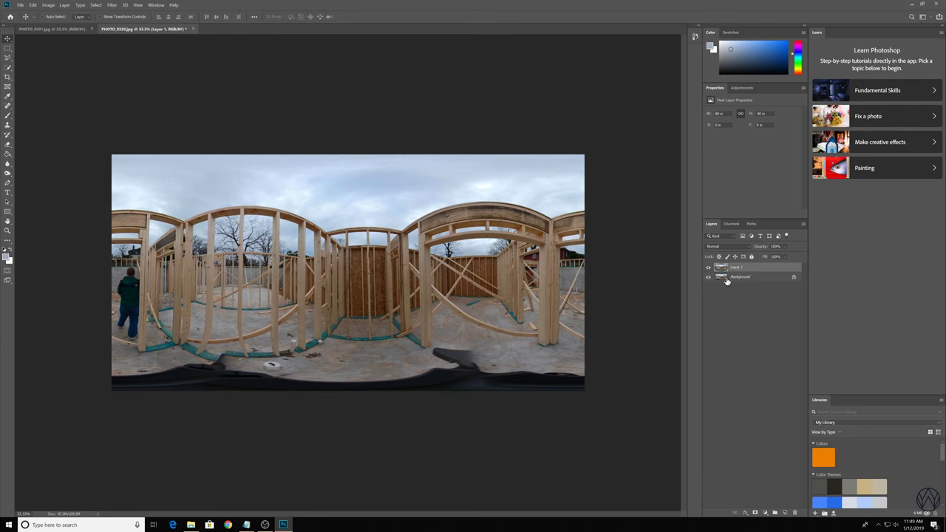
{"action": "left_click", "coordinate": [708, 267]}
Marquee a feathered patch around the worker, then invert and delete the rest of the copy
{"action": "key", "text": "m"}
{"action": "key", "text": "ctrl+shift+d"}
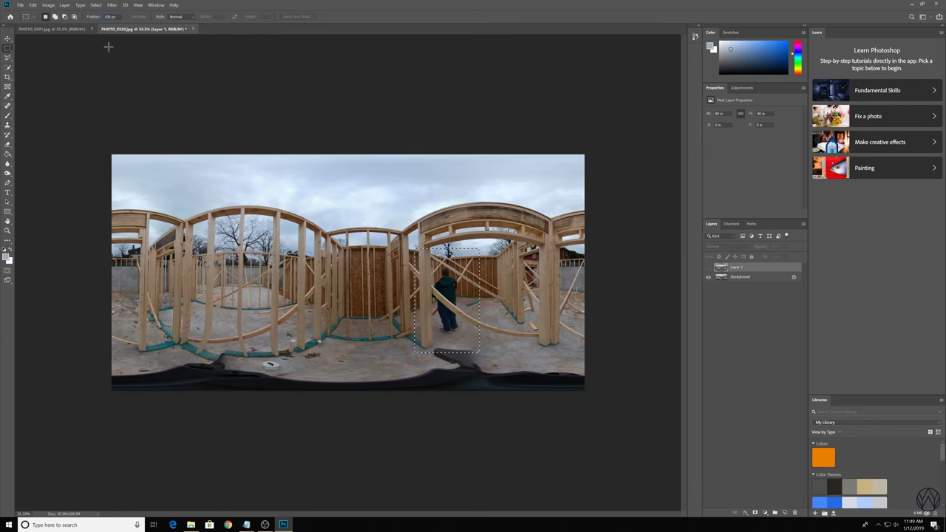
{"action": "left_click_drag", "start_coordinate": [405, 235], "coordinate": [478, 355]}
{"action": "left_click", "coordinate": [708, 267]}
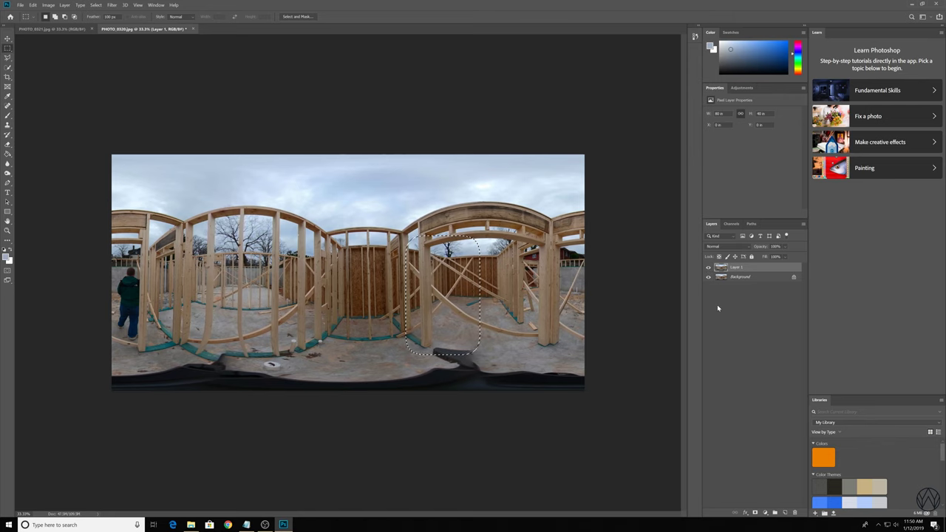
{"action": "key", "text": "ctrl+shift+i"}
{"action": "key", "text": "Delete"}
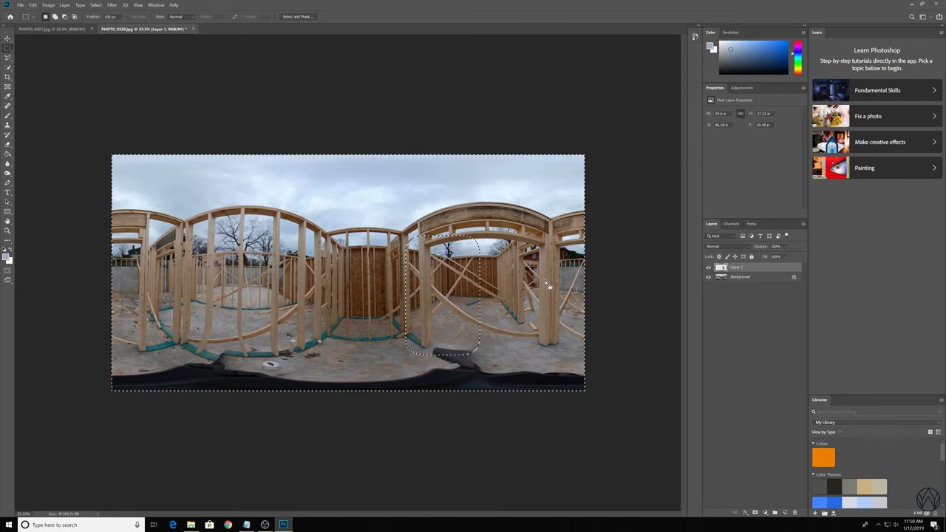
{"action": "key", "text": "ctrl+d"}
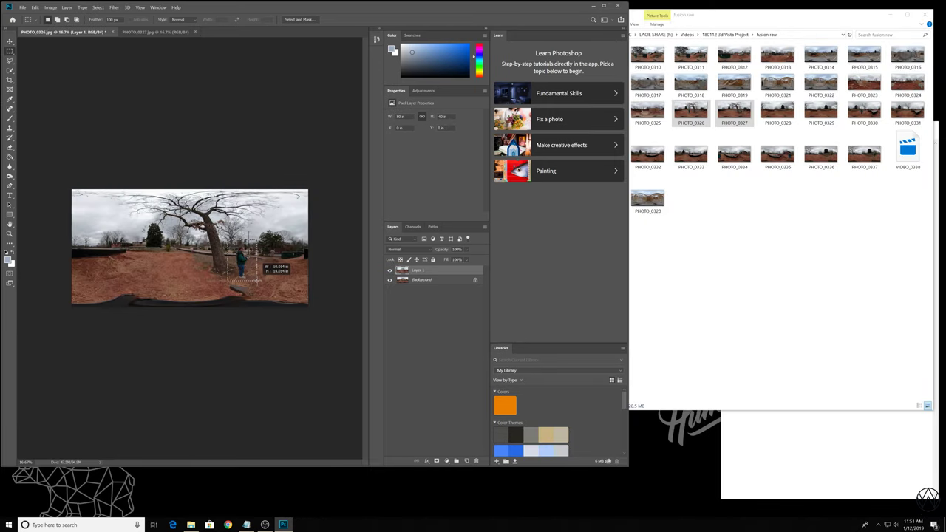
Delete the selected person from the tree panorama and flatten the image
{"action": "key", "text": "Delete"}
{"action": "key", "text": "ctrl+d"}
{"action": "left_click", "coordinate": [67, 8]}
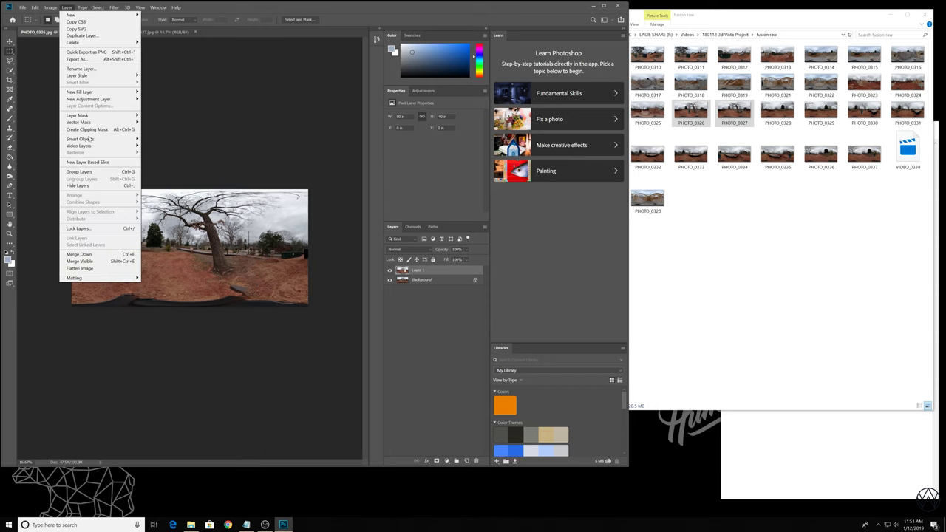
{"action": "left_click", "coordinate": [81, 271]}
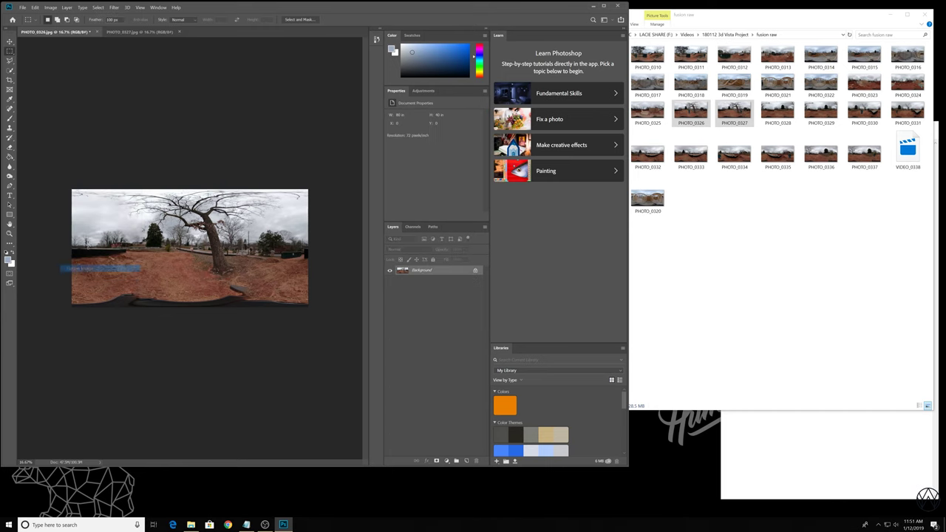
Close PHOTO_0326.jpg, saving the changes with the default JPEG options
{"action": "left_click", "coordinate": [97, 33]}
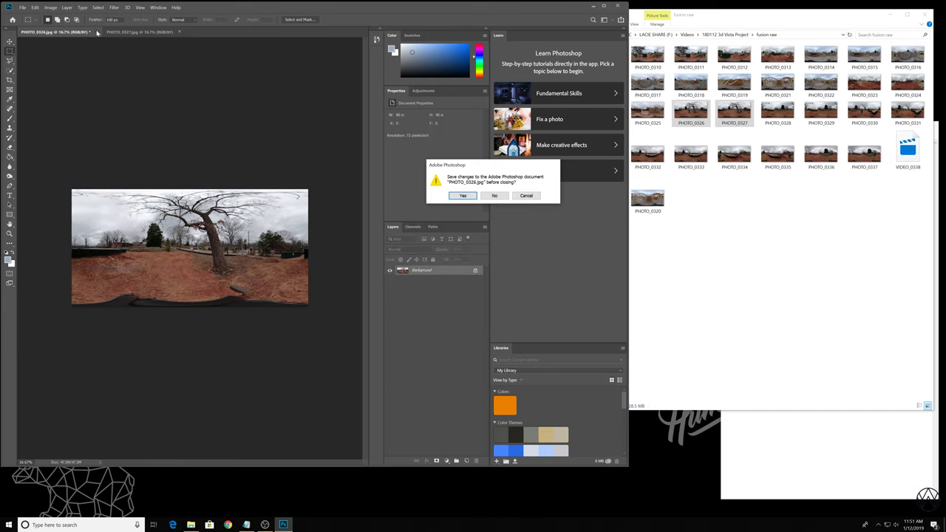
{"action": "left_click", "coordinate": [452, 199]}
{"action": "left_click", "coordinate": [514, 144]}
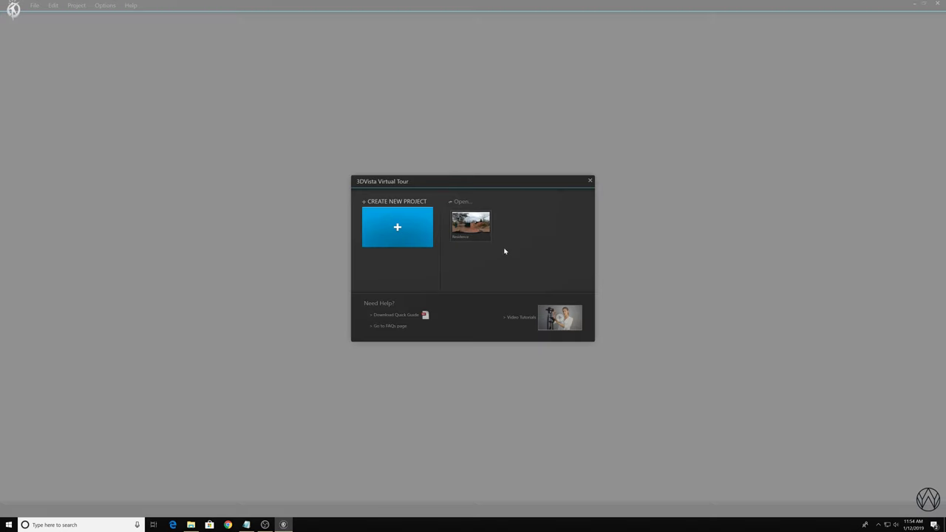
Open the Residence project and reload PHOTO_0320 from its updated PHOTO_0320 image file
{"action": "left_click", "coordinate": [468, 214]}
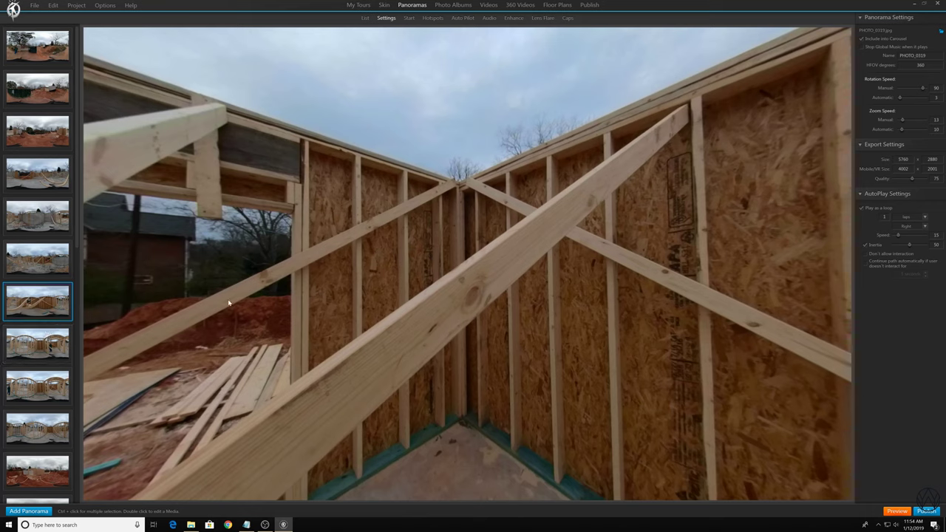
{"action": "left_click", "coordinate": [29, 344]}
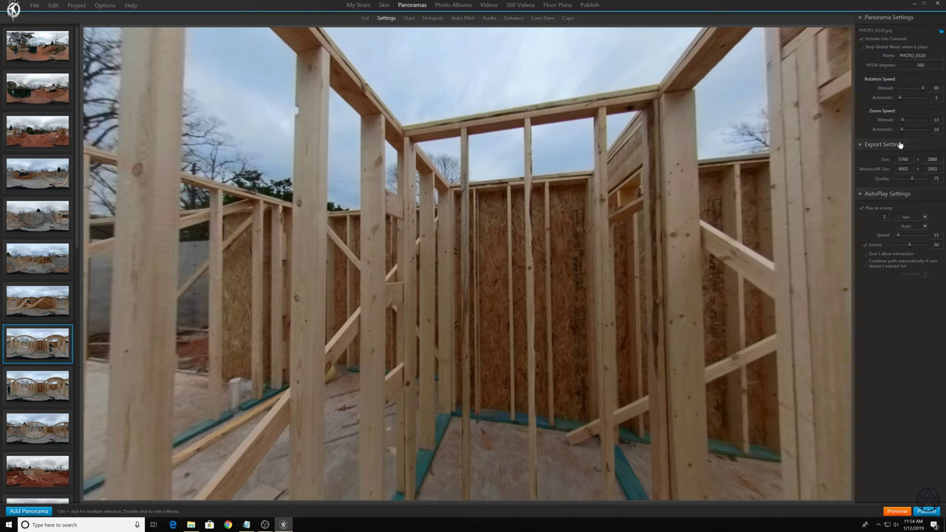
{"action": "left_click", "coordinate": [940, 32]}
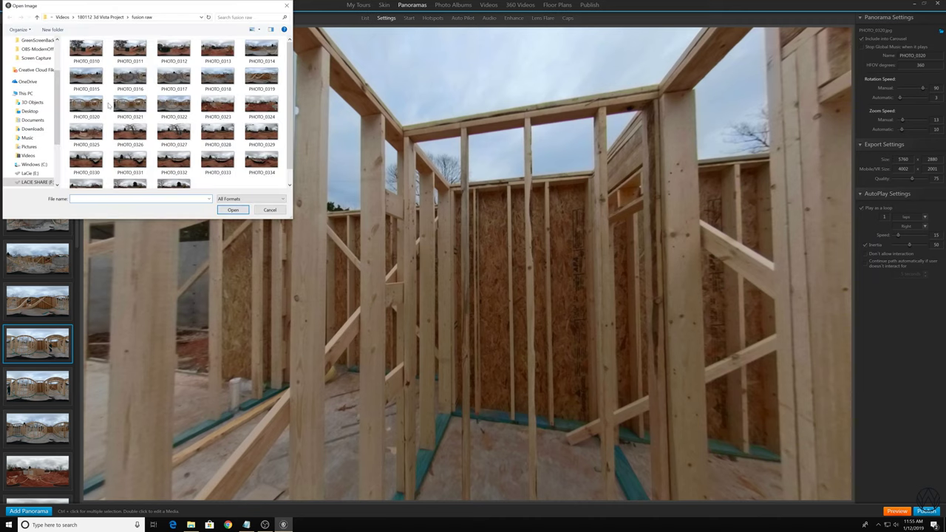
{"action": "left_click", "coordinate": [96, 107]}
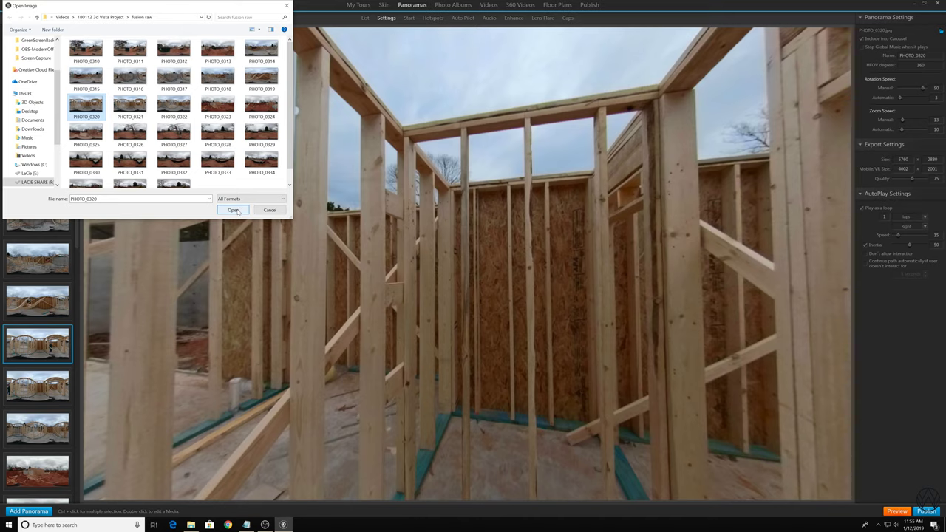
{"action": "left_click", "coordinate": [233, 210]}
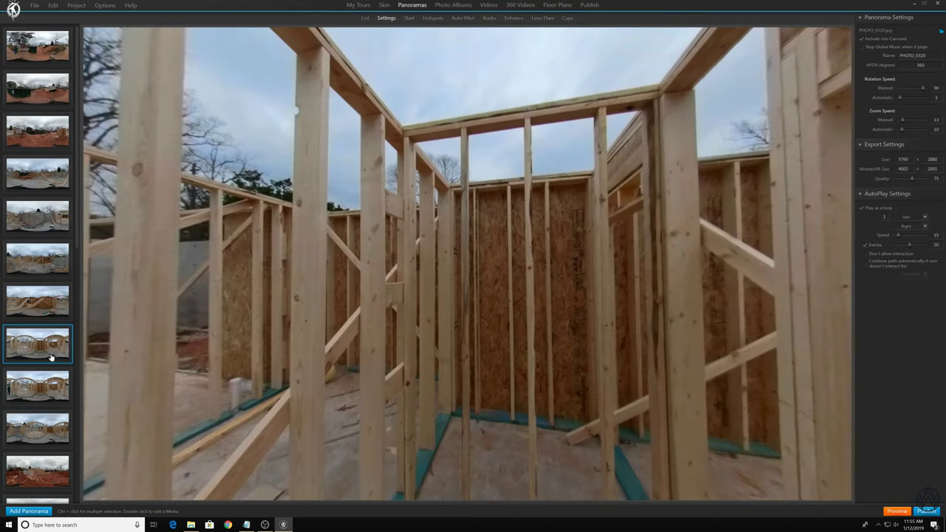
{"action": "left_click", "coordinate": [29, 385]}
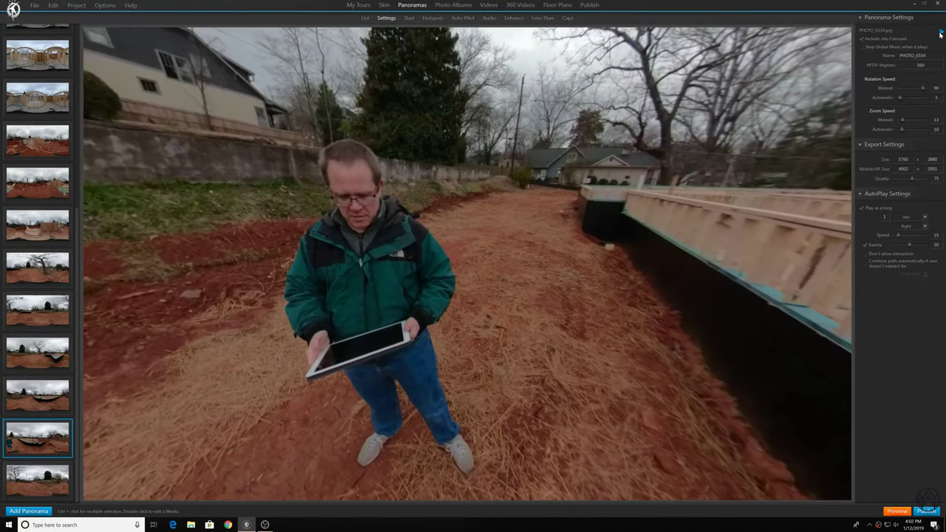
Replace the PHOTO_0334 panorama's source with the updated PHOTO_0334 image file
{"action": "left_click", "coordinate": [940, 32]}
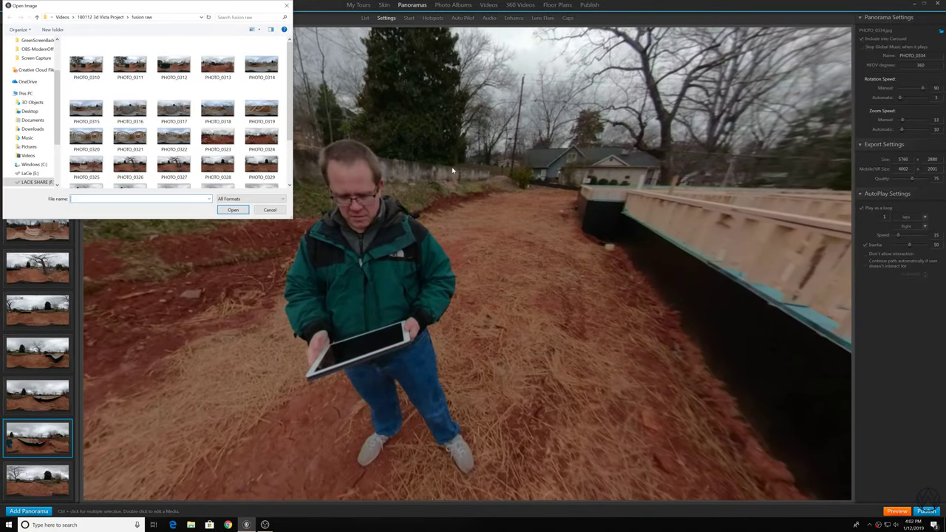
{"action": "scroll", "coordinate": [262, 148], "scroll_direction": "down", "scroll_amount": 1}
{"action": "left_click", "coordinate": [265, 146]}
{"action": "left_click", "coordinate": [233, 210]}
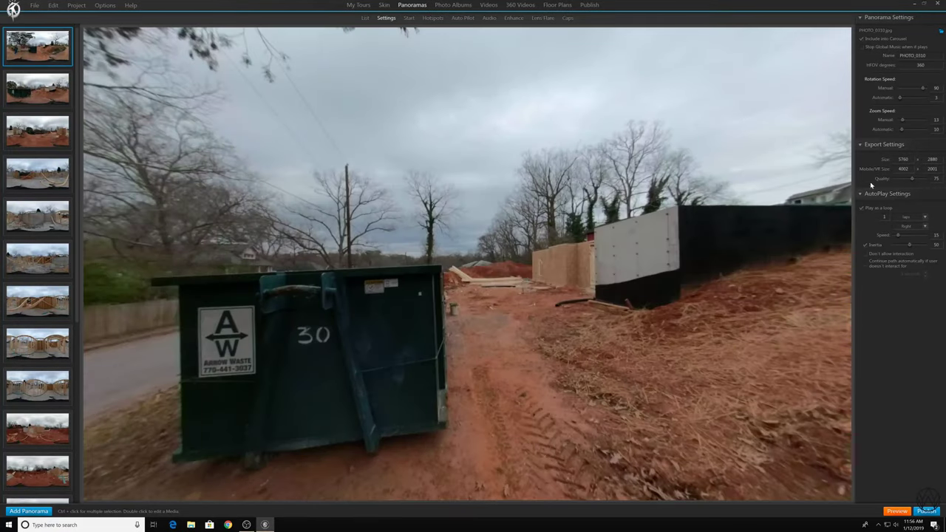
Switch PHOTO_0310 to the Hotspots editor
{"action": "left_click", "coordinate": [433, 17]}
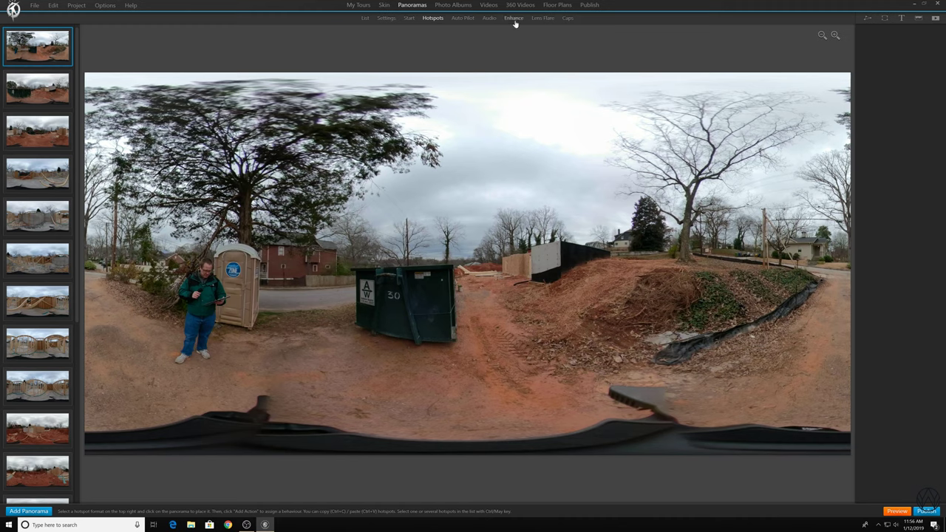
Place a black down-arrow image hotspot on the path right of the dumpster
{"action": "left_click", "coordinate": [902, 17]}
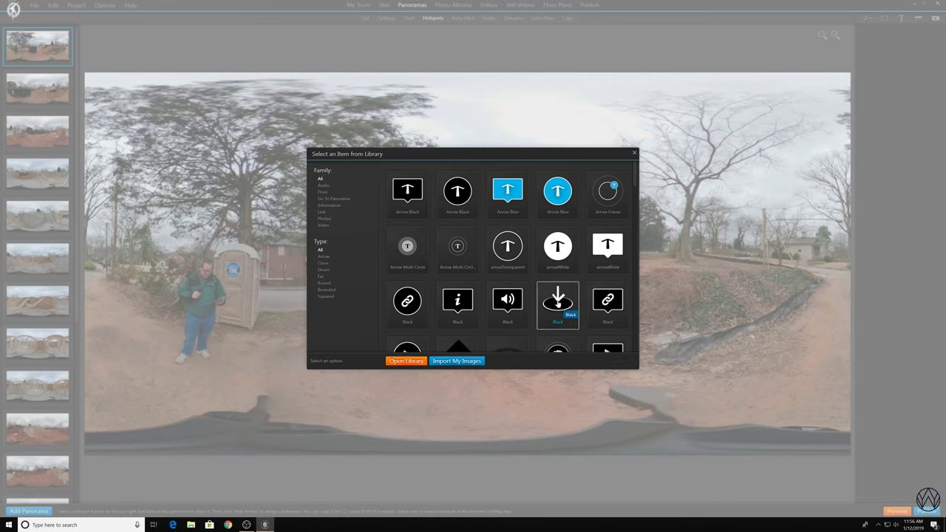
{"action": "left_click", "coordinate": [557, 301]}
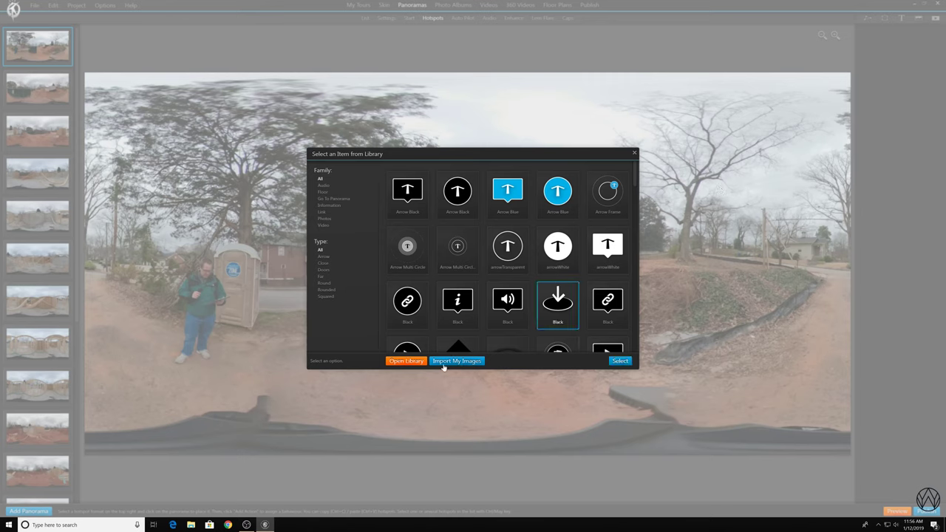
{"action": "left_click", "coordinate": [619, 360]}
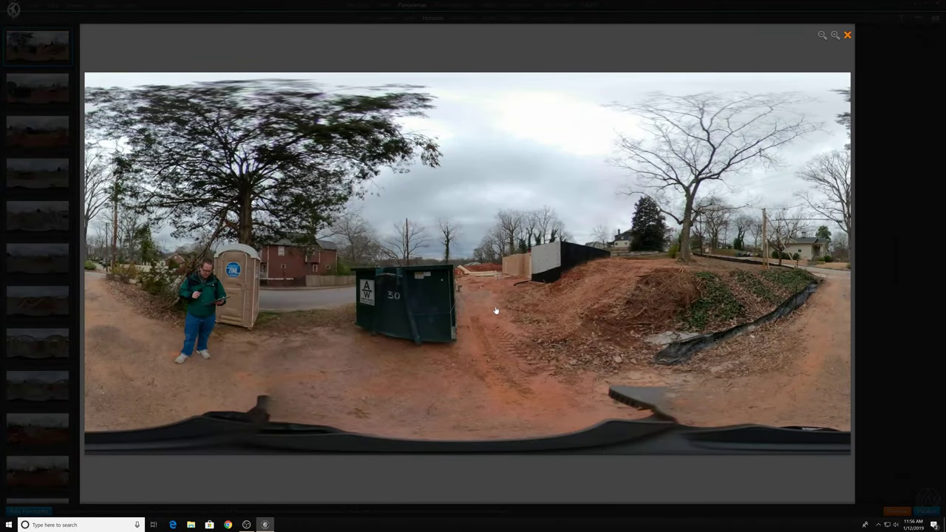
{"action": "left_click", "coordinate": [523, 331]}
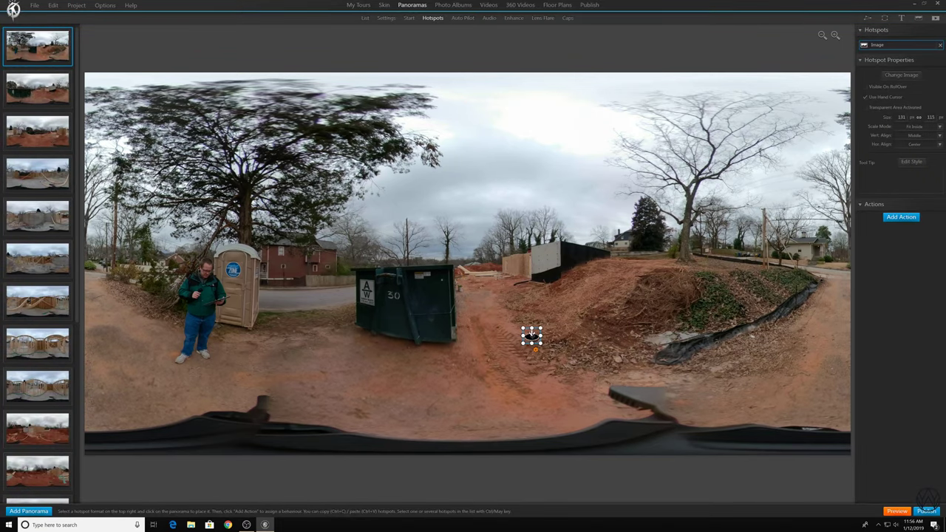
{"action": "left_click_drag", "start_coordinate": [531, 336], "coordinate": [480, 301]}
Check the second panorama's scene, then return to PHOTO_0310 and its arrow hotspot
{"action": "left_click", "coordinate": [32, 86]}
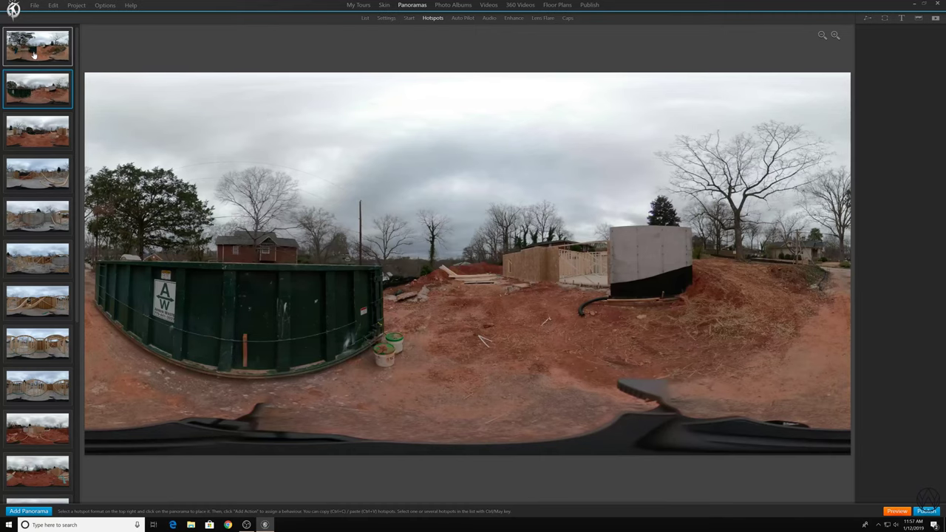
{"action": "left_click", "coordinate": [34, 59]}
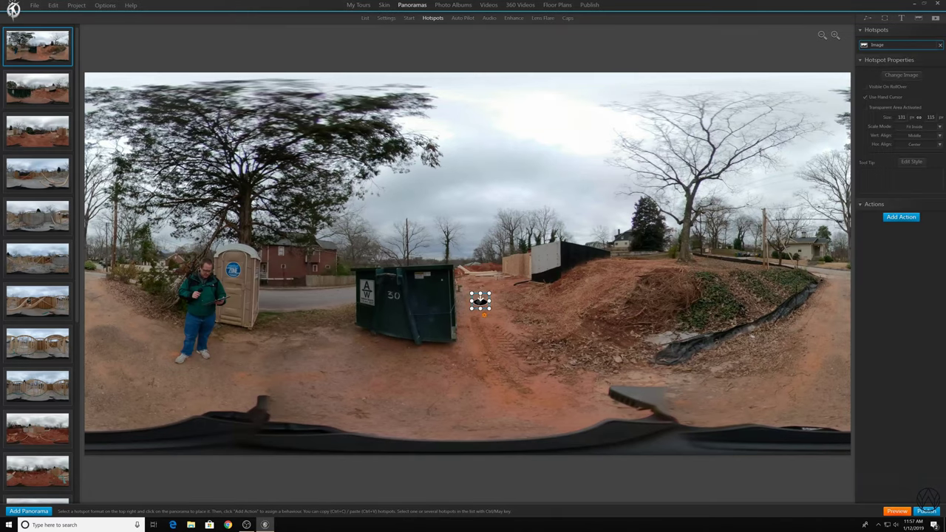
{"action": "mouse_move", "coordinate": [484, 318]}
Give the arrow hotspot an Open Panorama action targeting PHOTO_0312
{"action": "left_click", "coordinate": [900, 218]}
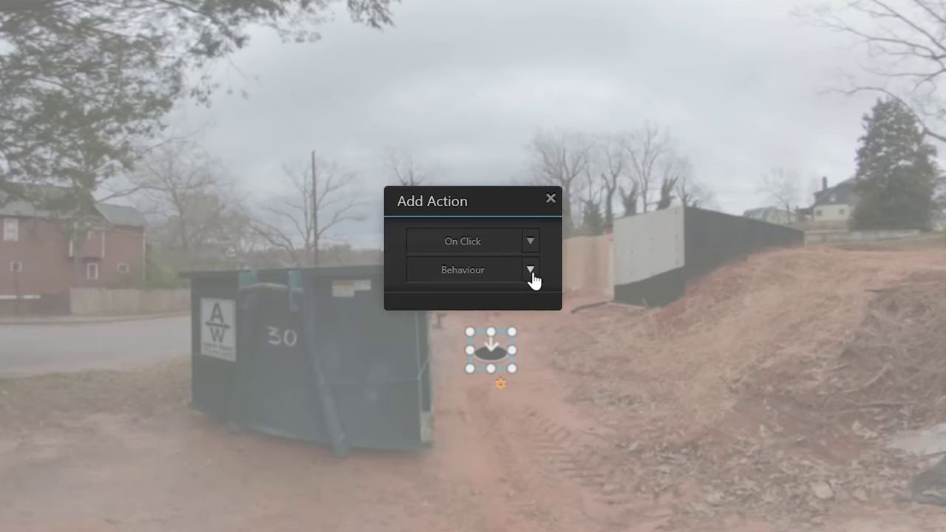
{"action": "left_click", "coordinate": [497, 267]}
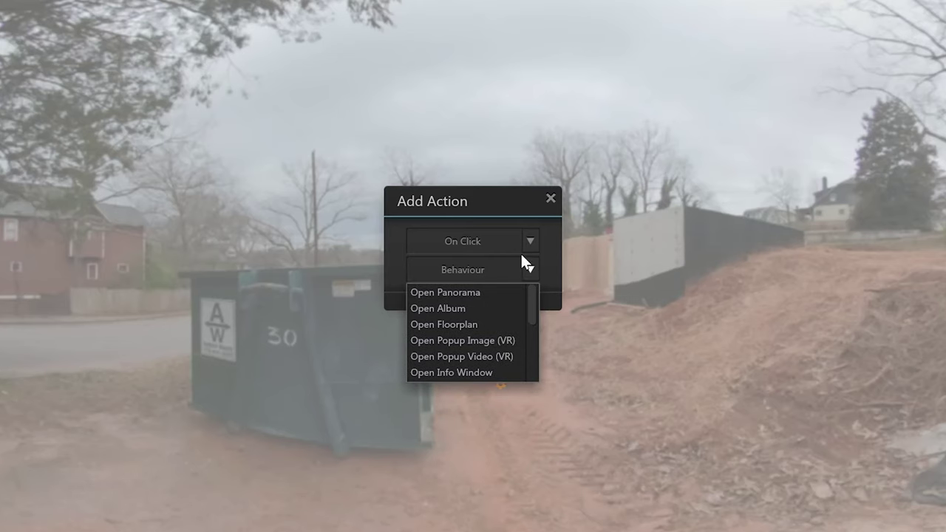
{"action": "left_click", "coordinate": [472, 293]}
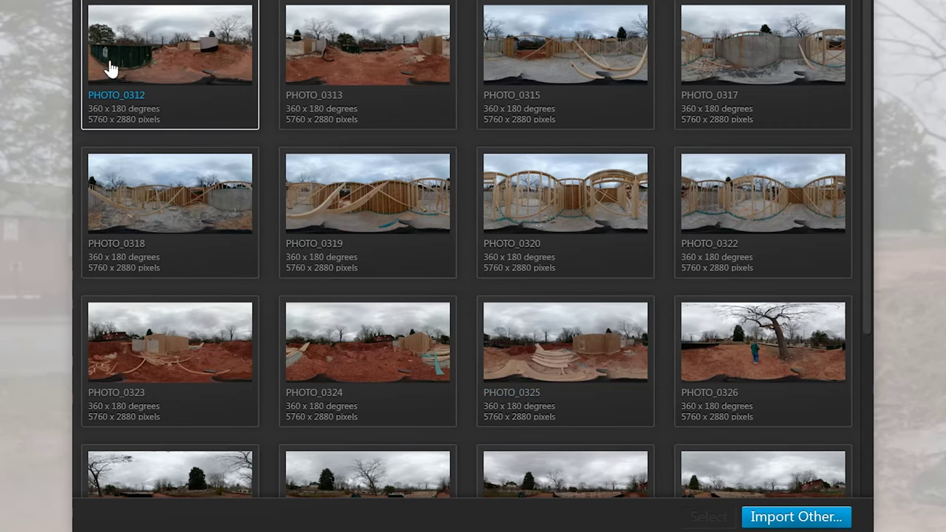
{"action": "left_click", "coordinate": [164, 54]}
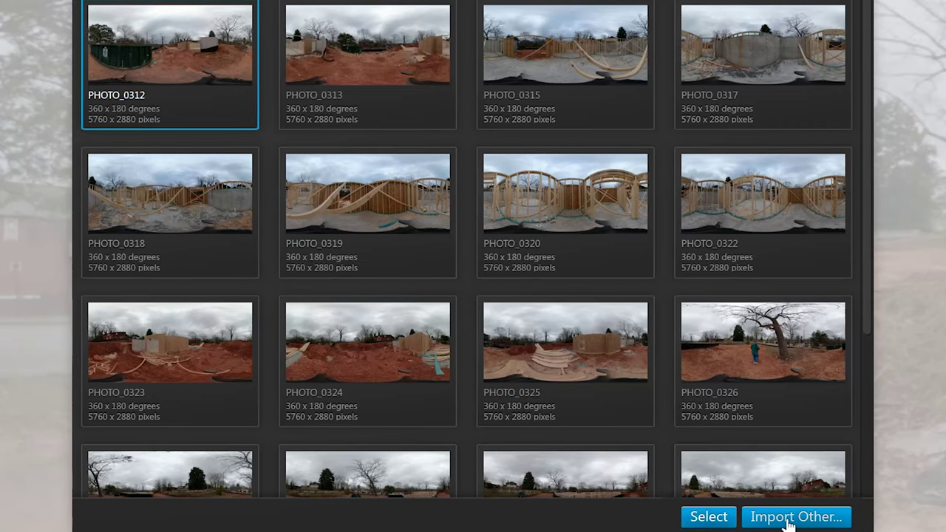
{"action": "left_click", "coordinate": [708, 516]}
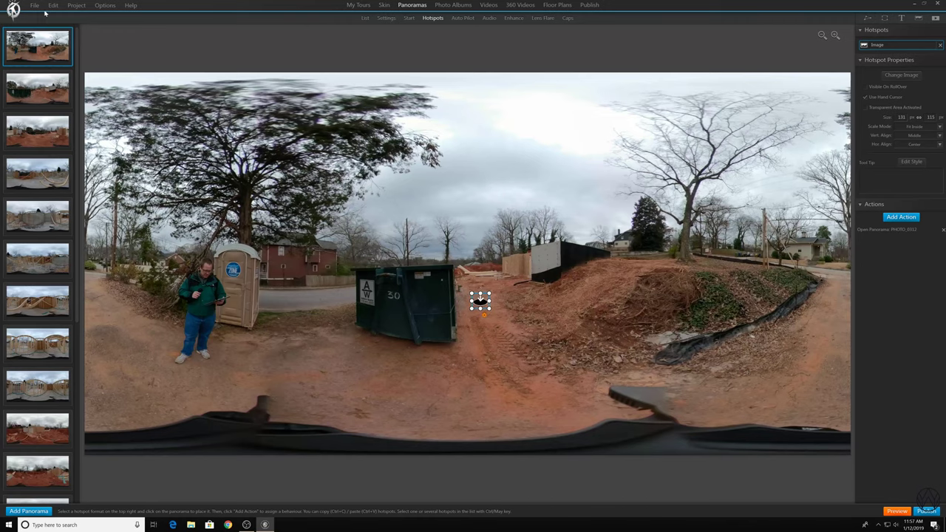
Save the Residence project and launch the tour preview
{"action": "left_click", "coordinate": [41, 7]}
{"action": "left_click", "coordinate": [44, 28]}
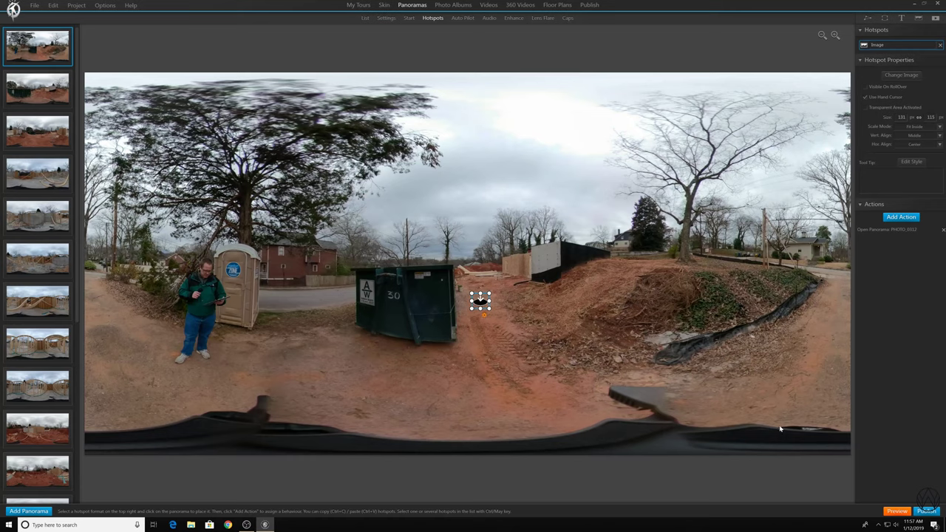
{"action": "left_click", "coordinate": [896, 511]}
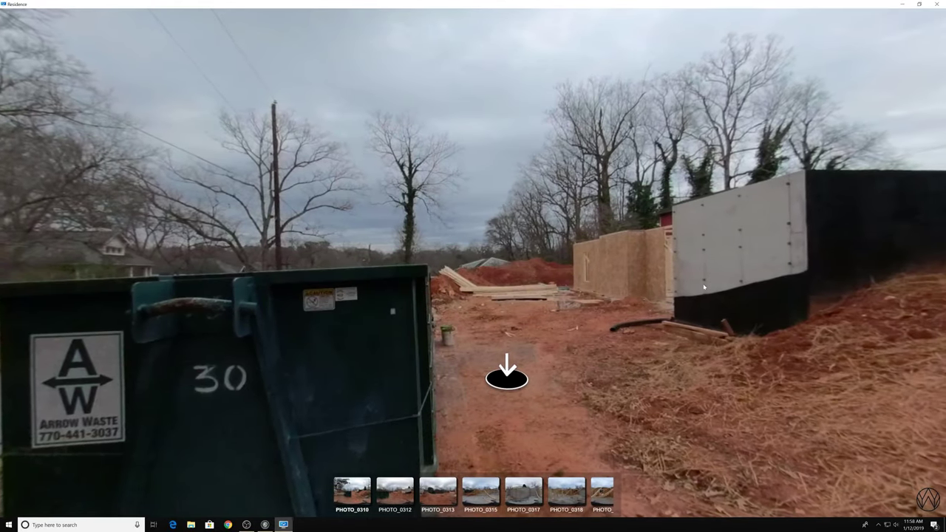
In the preview, follow the ground arrow from PHOTO_0310 to PHOTO_0312, twice
{"action": "left_click_drag", "start_coordinate": [686, 256], "coordinate": [714, 293]}
{"action": "left_click_drag", "start_coordinate": [341, 333], "coordinate": [178, 380]}
{"action": "left_click", "coordinate": [173, 380]}
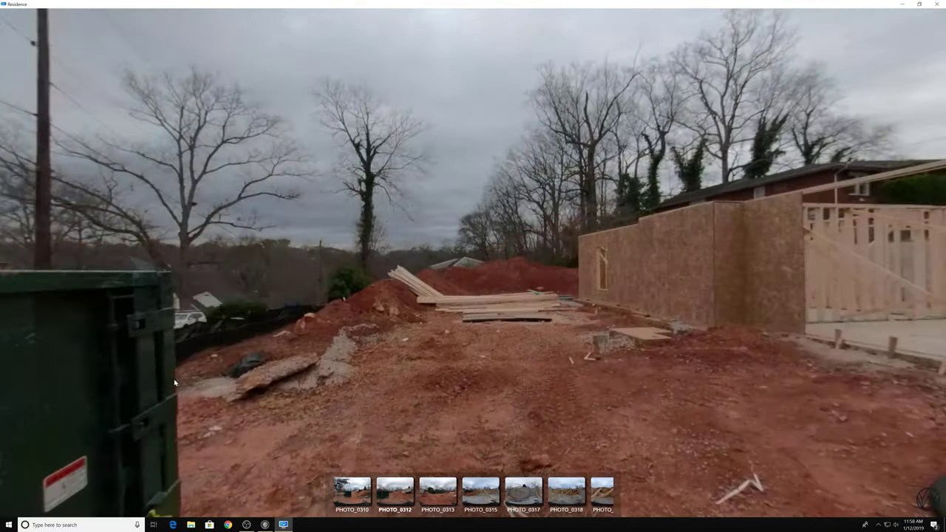
{"action": "left_click_drag", "start_coordinate": [602, 266], "coordinate": [687, 259]}
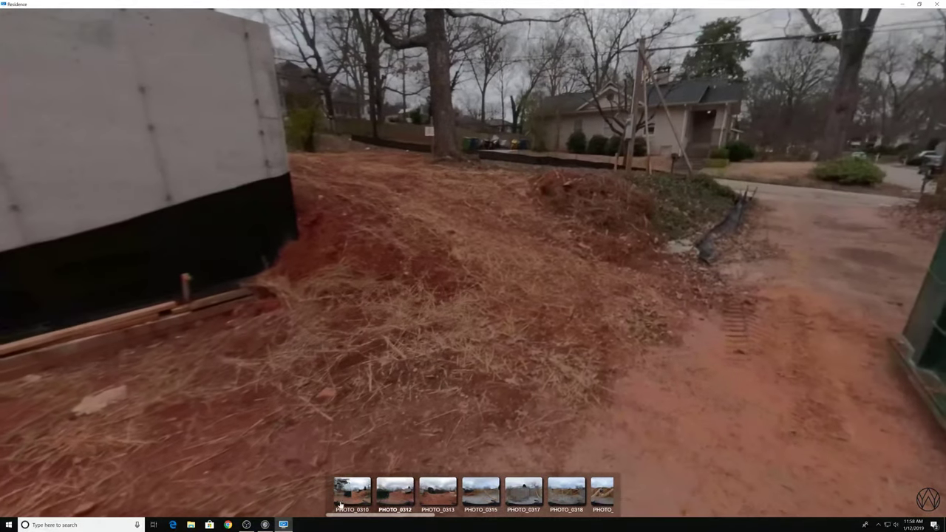
{"action": "left_click", "coordinate": [346, 498]}
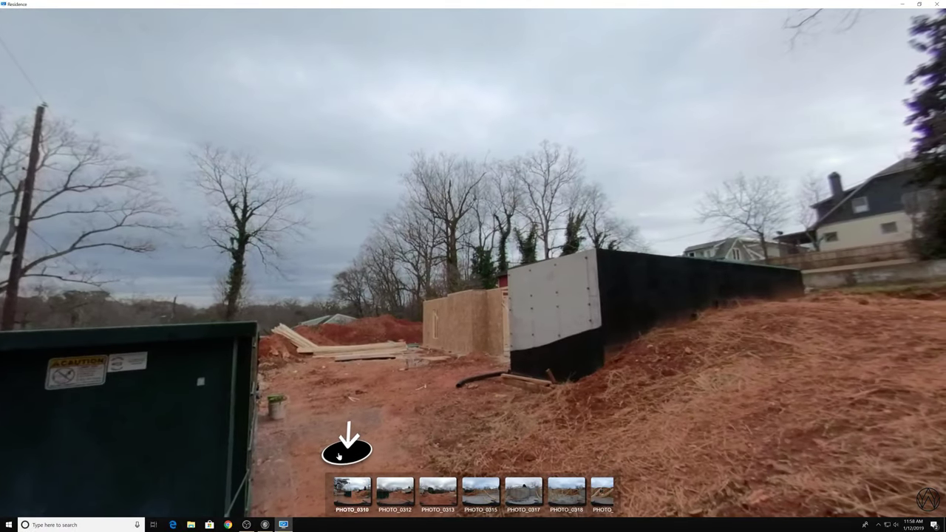
{"action": "left_click", "coordinate": [350, 452]}
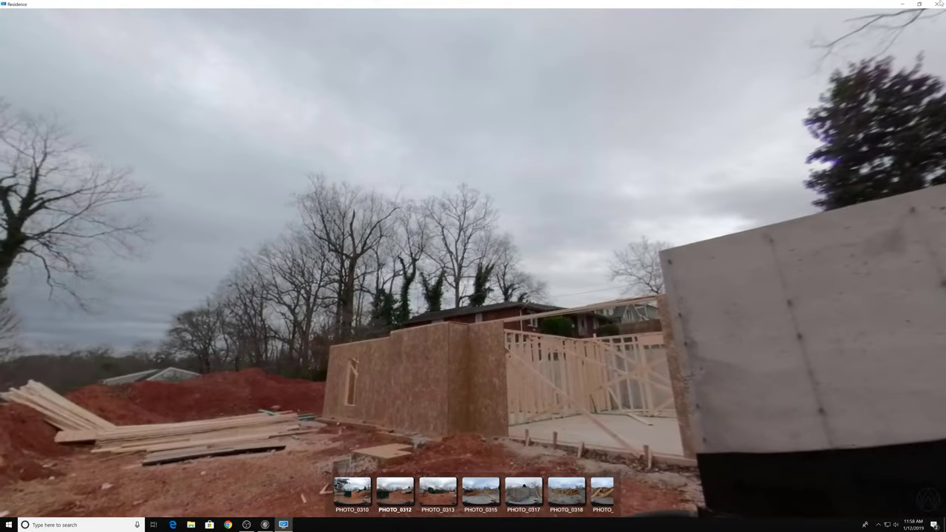
Set Custom (fix) arrival views on the Open Panorama actions for PHOTO_0312 and PHOTO_0326
{"action": "left_click", "coordinate": [937, 3]}
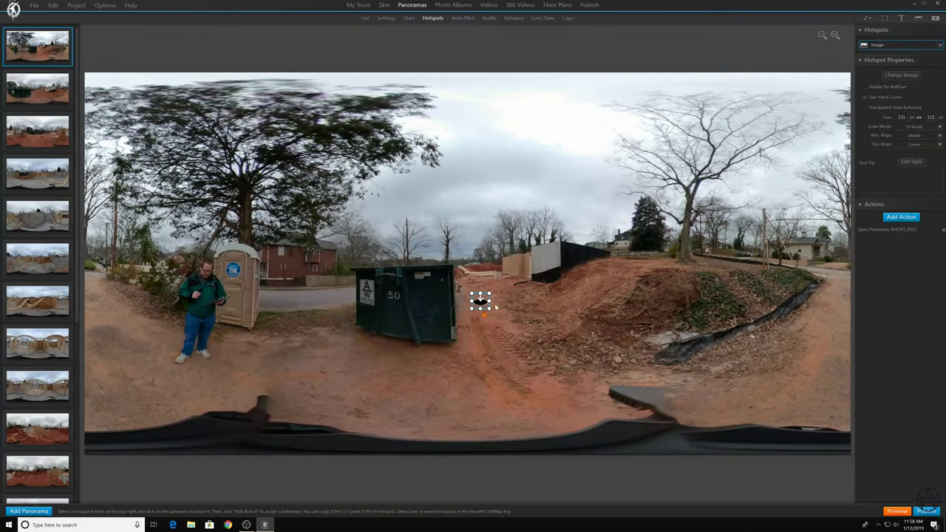
{"action": "double_click", "coordinate": [880, 230]}
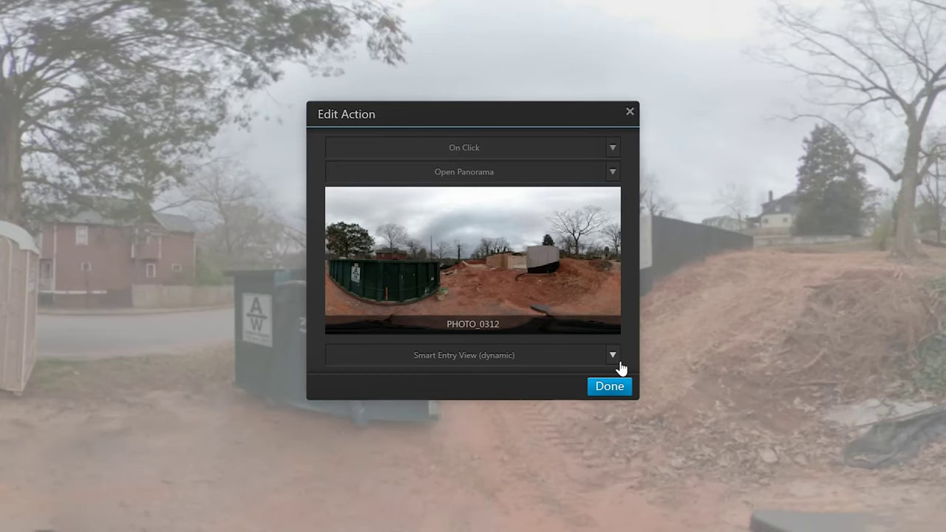
{"action": "left_click", "coordinate": [615, 358]}
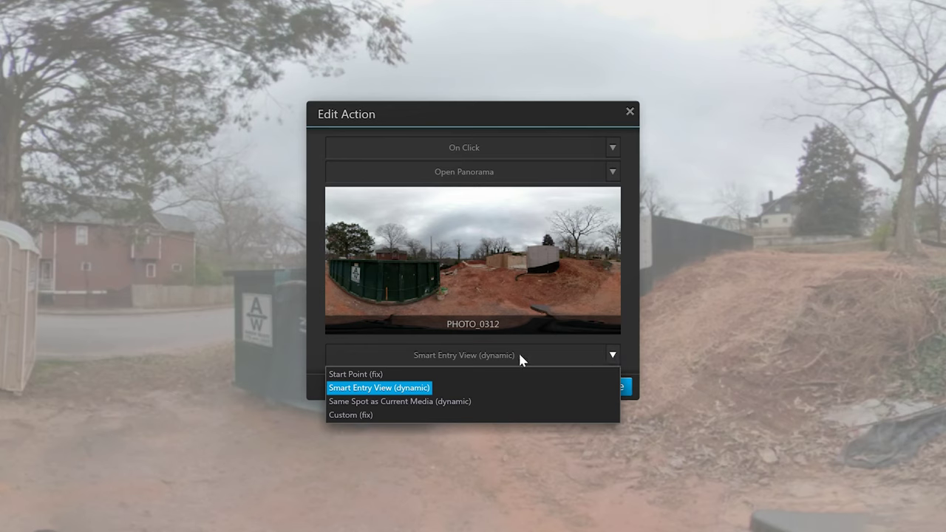
{"action": "left_click", "coordinate": [349, 415]}
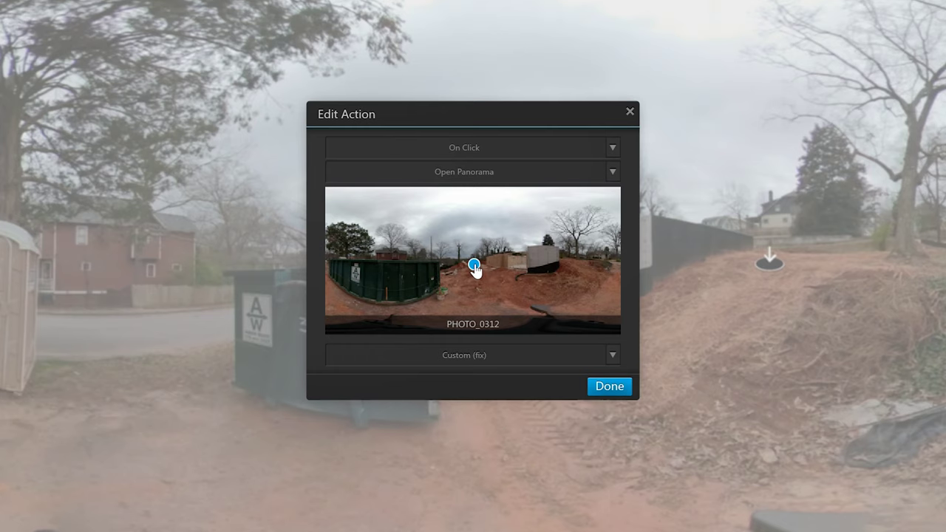
{"action": "left_click", "coordinate": [607, 386]}
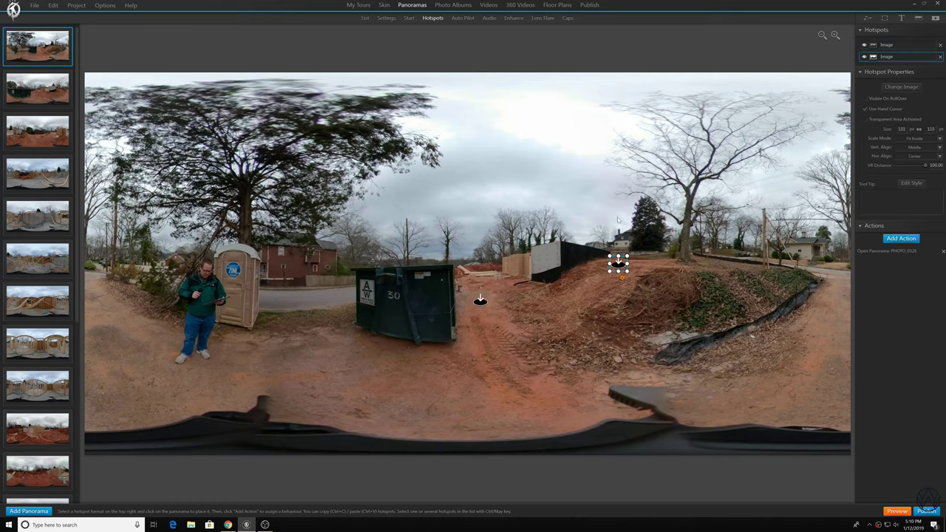
{"action": "double_click", "coordinate": [894, 251]}
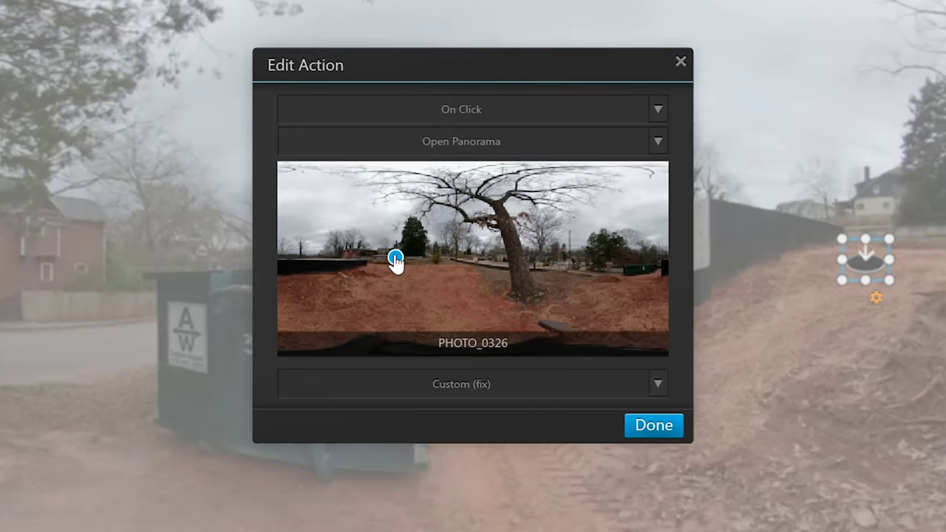
{"action": "mouse_move", "coordinate": [395, 257]}
{"action": "left_mouse_down"}
{"action": "mouse_move", "coordinate": [384, 274]}
{"action": "mouse_move", "coordinate": [391, 256]}
{"action": "left_mouse_up"}
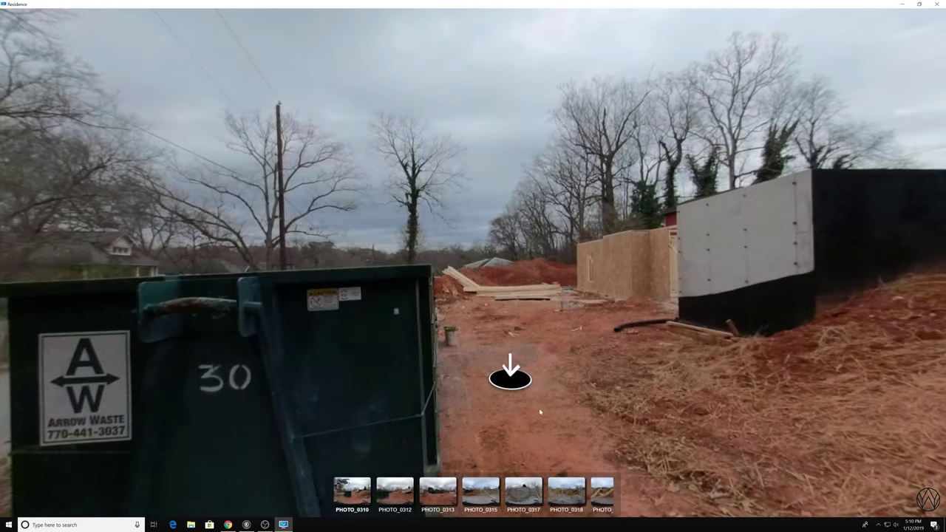
Follow hotspot links past the dumpster, retaining wall and magnolia, then close the preview
{"action": "left_click", "coordinate": [510, 378]}
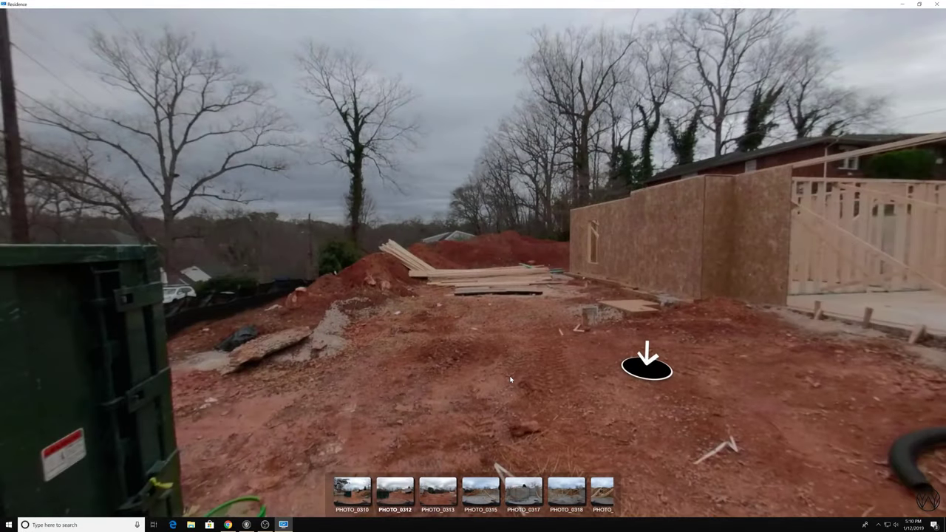
{"action": "left_click_drag", "start_coordinate": [483, 342], "coordinate": [626, 292]}
{"action": "left_click", "coordinate": [600, 287]}
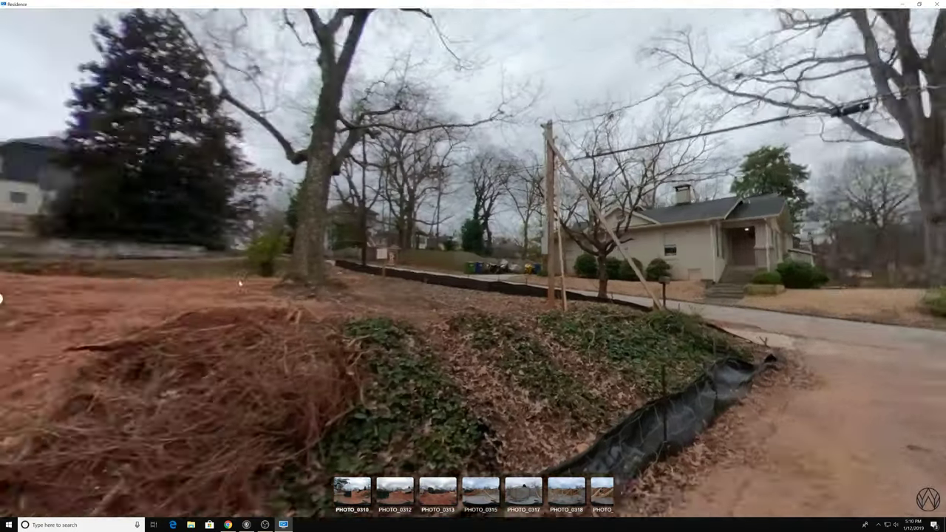
{"action": "left_click_drag", "start_coordinate": [240, 283], "coordinate": [475, 285]}
{"action": "left_click", "coordinate": [480, 298]}
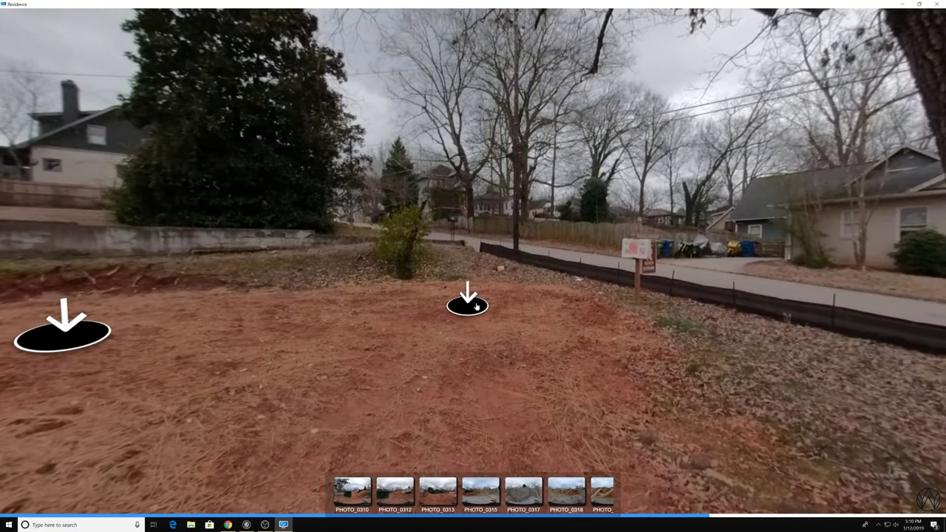
{"action": "left_click", "coordinate": [476, 306]}
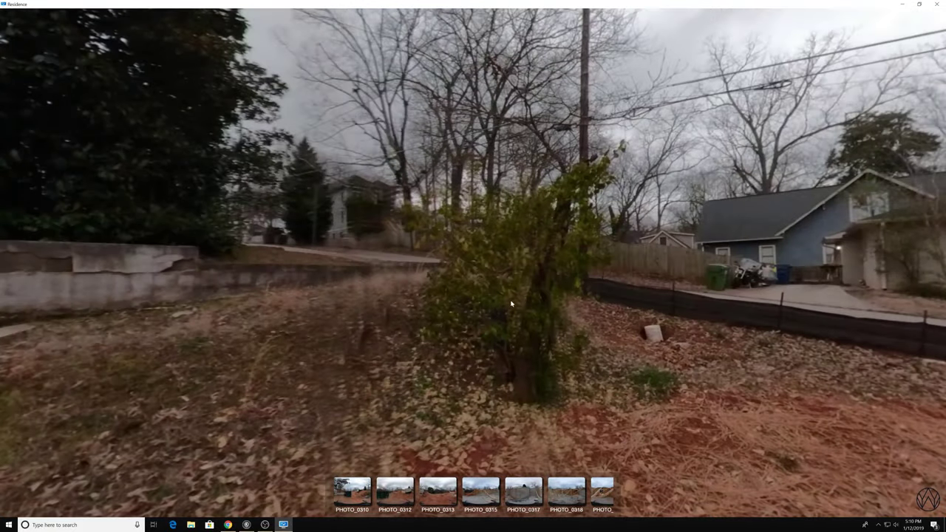
{"action": "left_click_drag", "start_coordinate": [475, 306], "coordinate": [521, 294]}
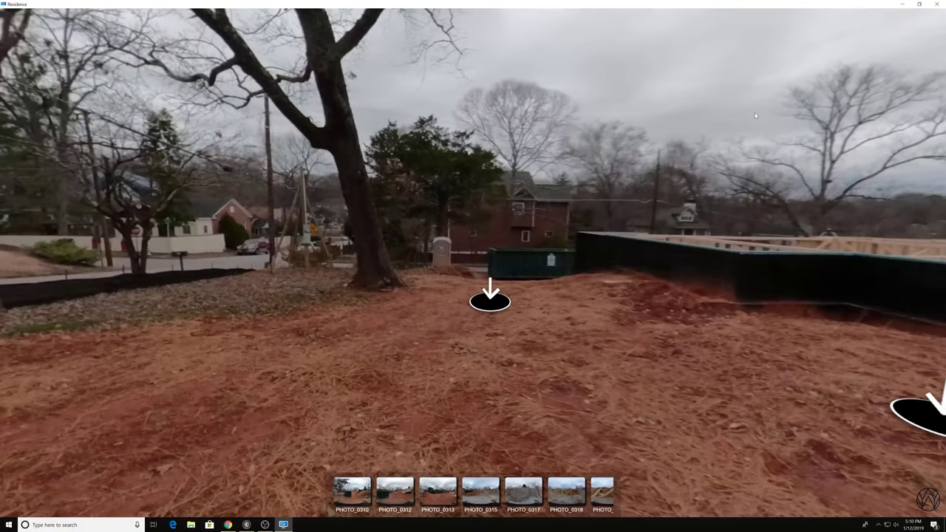
{"action": "left_click", "coordinate": [936, 5]}
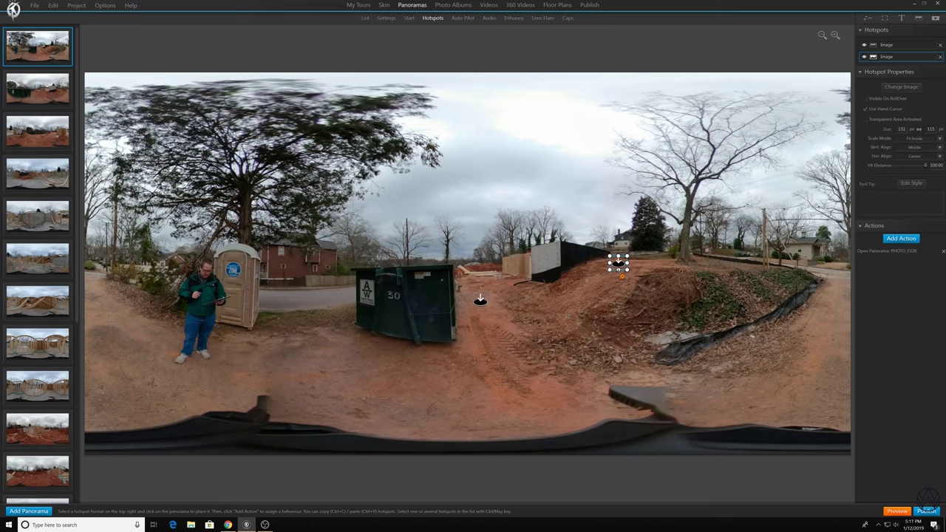
On the second panorama, nudge the hotspot by the lumber pile slightly left and down
{"action": "double_click", "coordinate": [618, 264]}
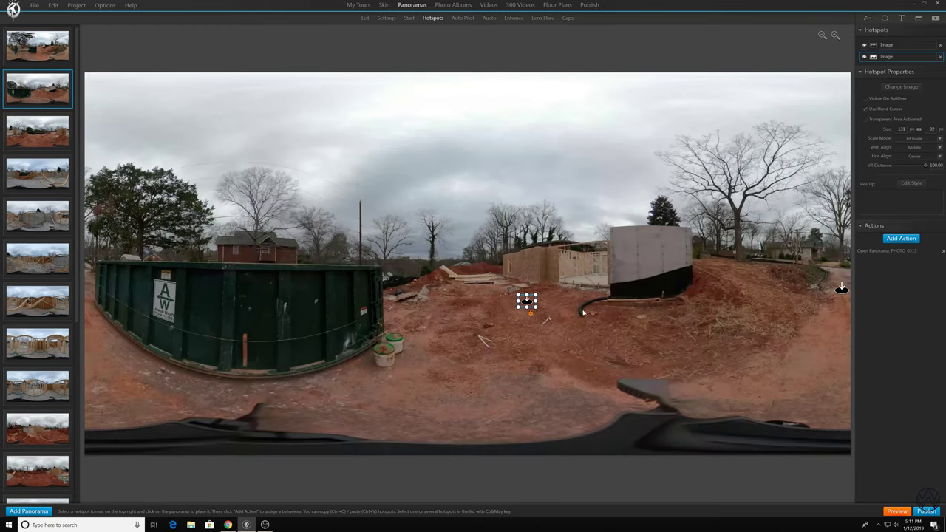
{"action": "left_click", "coordinate": [842, 290]}
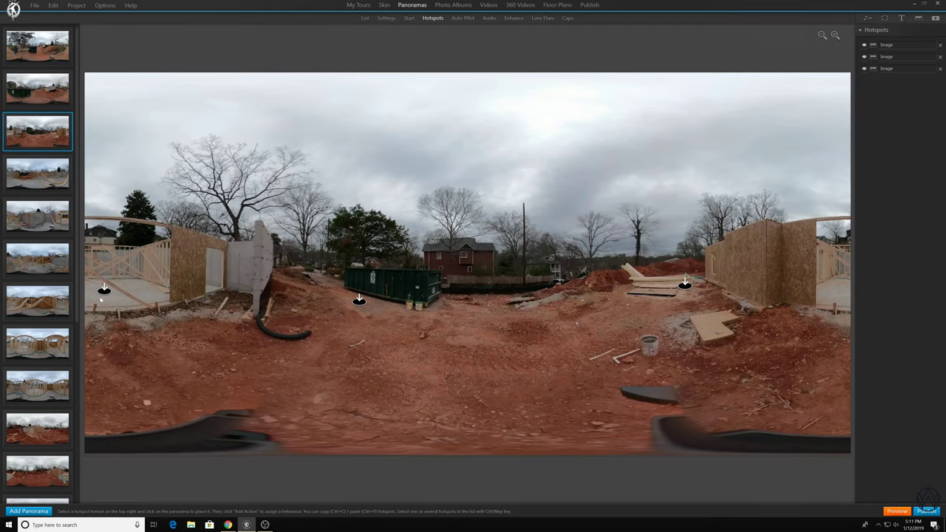
{"action": "left_click", "coordinate": [685, 284]}
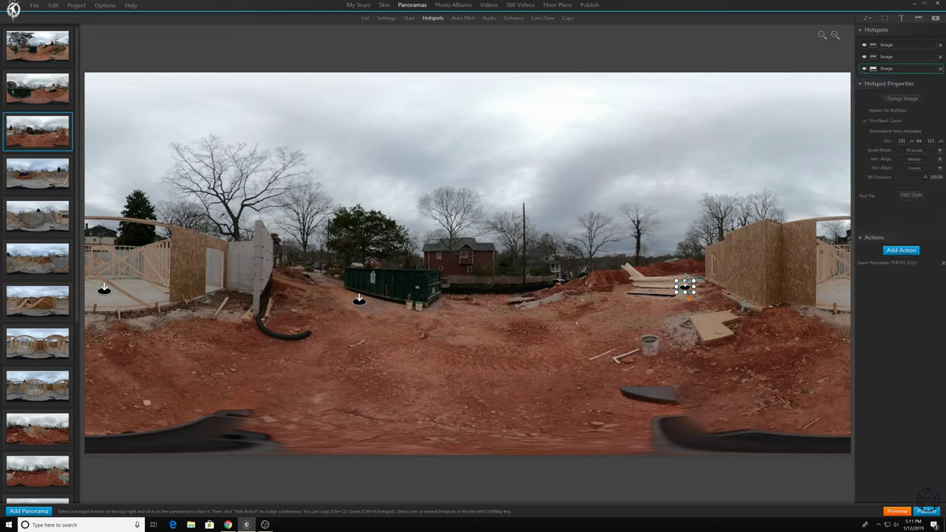
{"action": "left_click_drag", "start_coordinate": [685, 289], "coordinate": [669, 292]}
On the fourth panorama, shorten the centre hotspot to 92 px and jump to the left hotspot's linked scene
{"action": "left_click", "coordinate": [38, 174]}
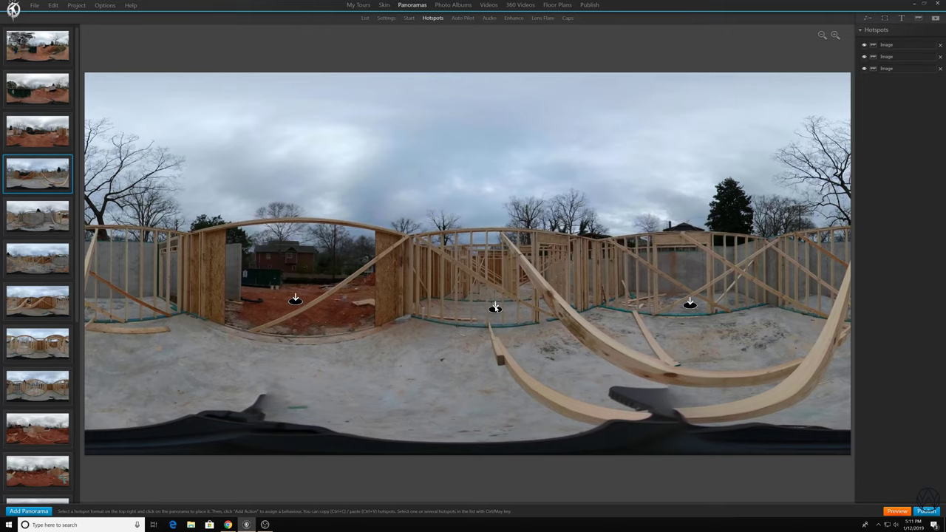
{"action": "left_click", "coordinate": [495, 307]}
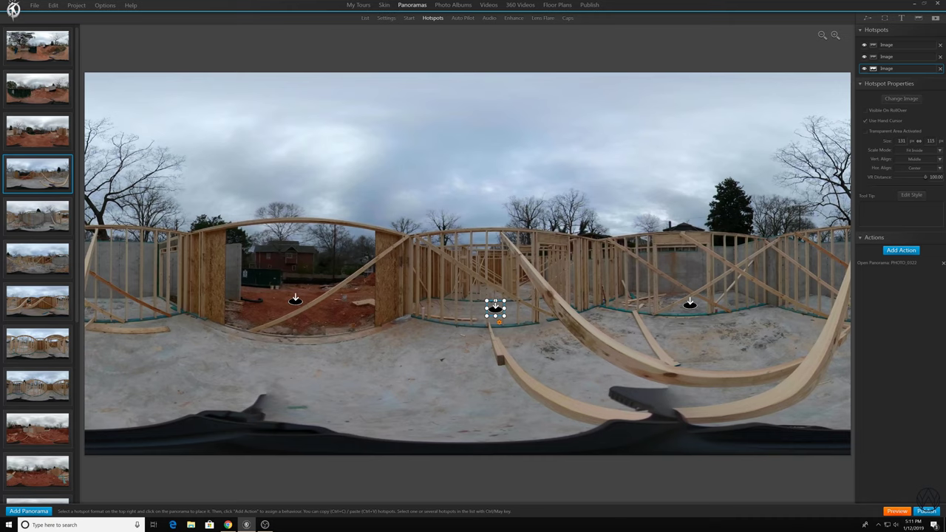
{"action": "left_click_drag", "start_coordinate": [495, 300], "coordinate": [495, 303]}
{"action": "left_click", "coordinate": [293, 299]}
{"action": "double_click", "coordinate": [296, 297]}
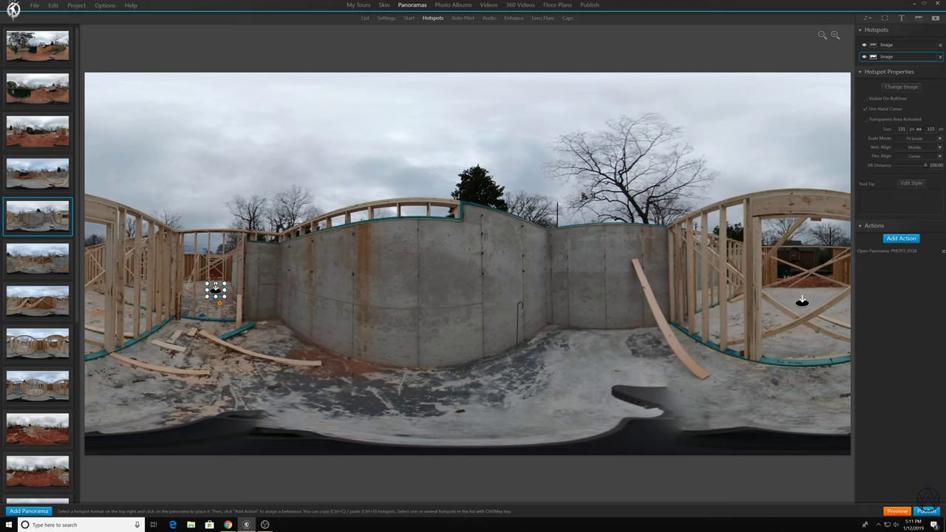
Check the sixth panorama's hotspots and shorten the leftmost one to 76 px high
{"action": "left_click", "coordinate": [71, 263]}
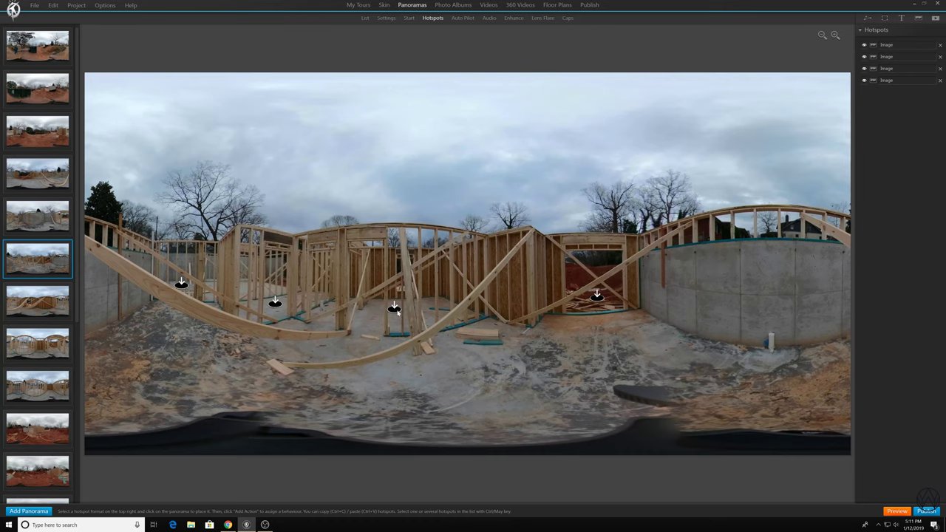
{"action": "left_click", "coordinate": [396, 309]}
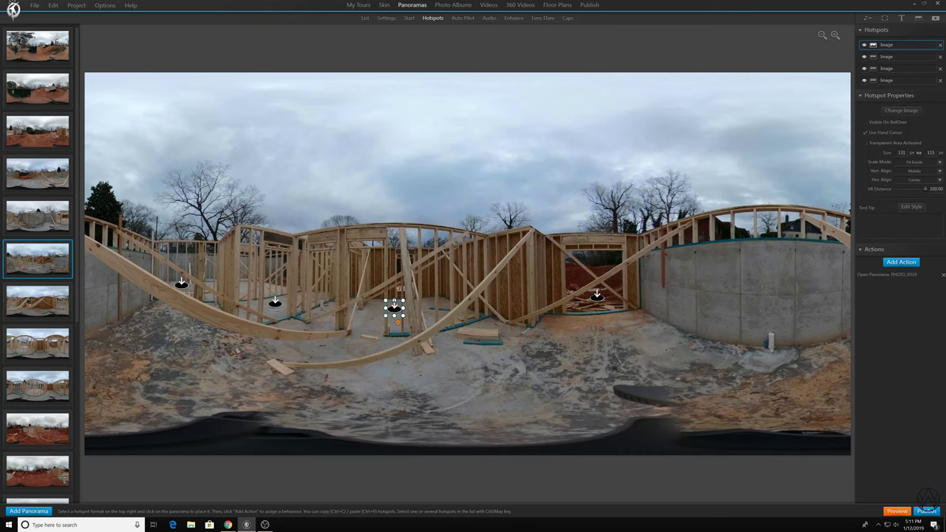
{"action": "left_click", "coordinate": [275, 302]}
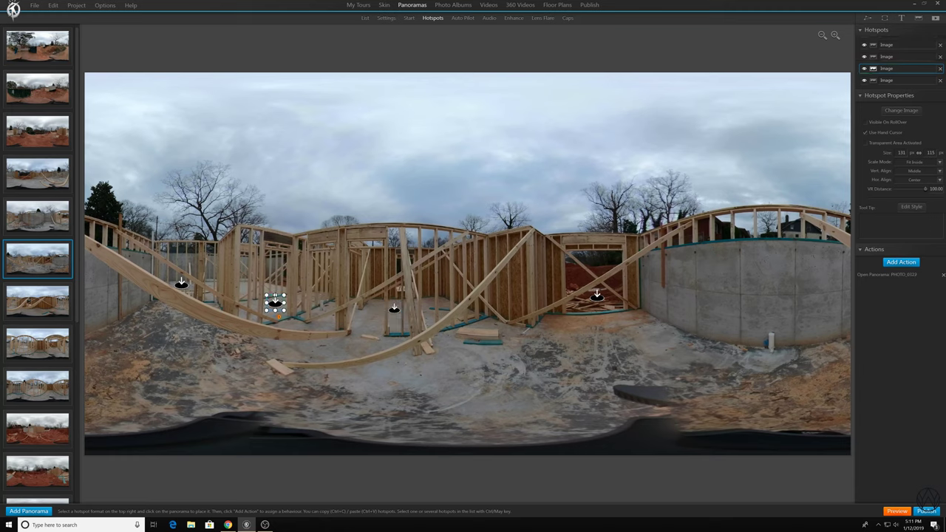
{"action": "left_click", "coordinate": [181, 284]}
{"action": "left_click_drag", "start_coordinate": [182, 274], "coordinate": [181, 281]}
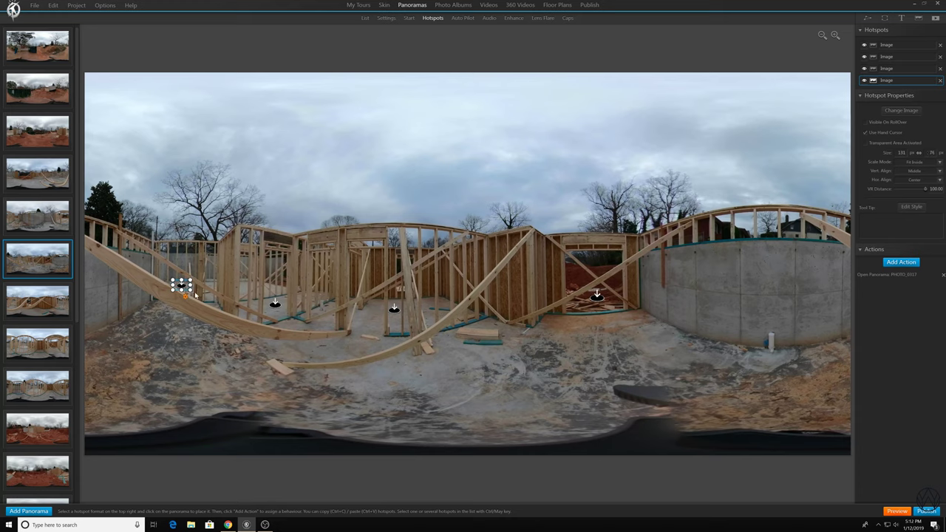
{"action": "left_click", "coordinate": [597, 296]}
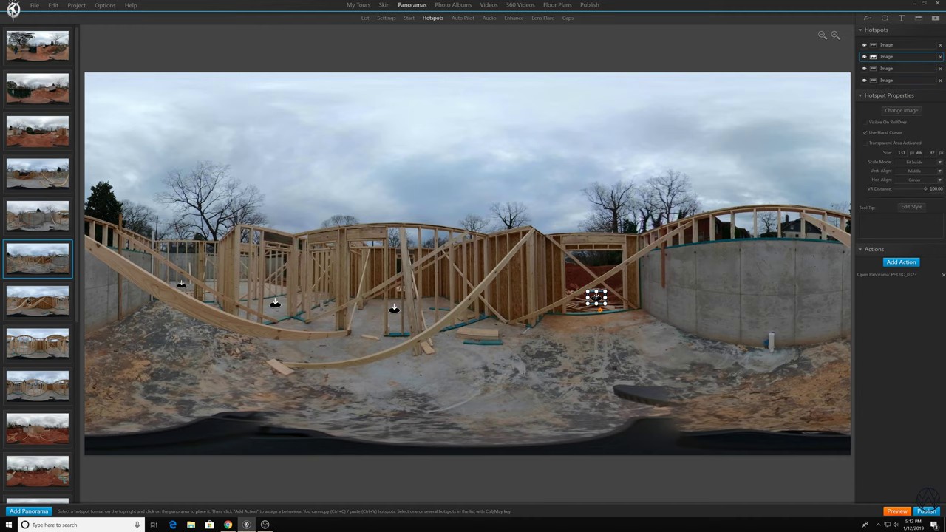
Step through panoramas seven to ten, shortening the right-hand hotspot to 98 px and the doorway hotspot
{"action": "left_click", "coordinate": [50, 309]}
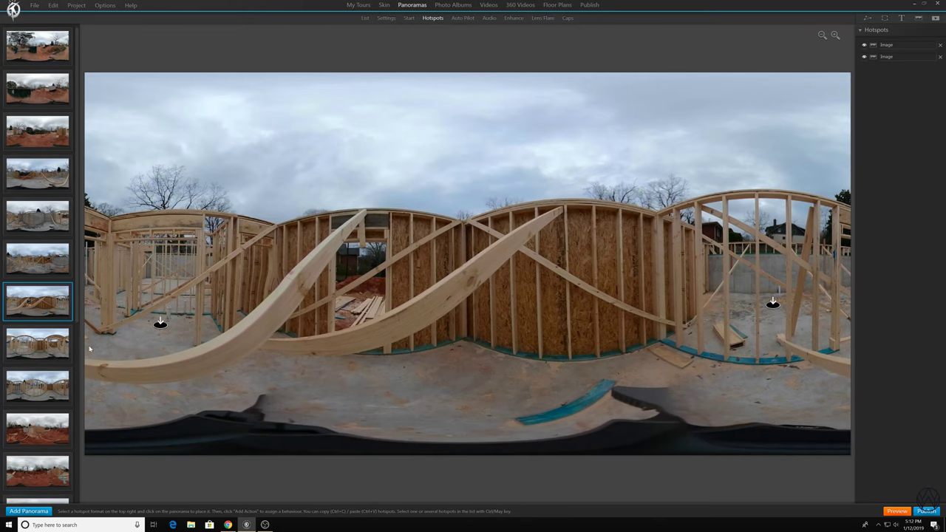
{"action": "left_click", "coordinate": [61, 344]}
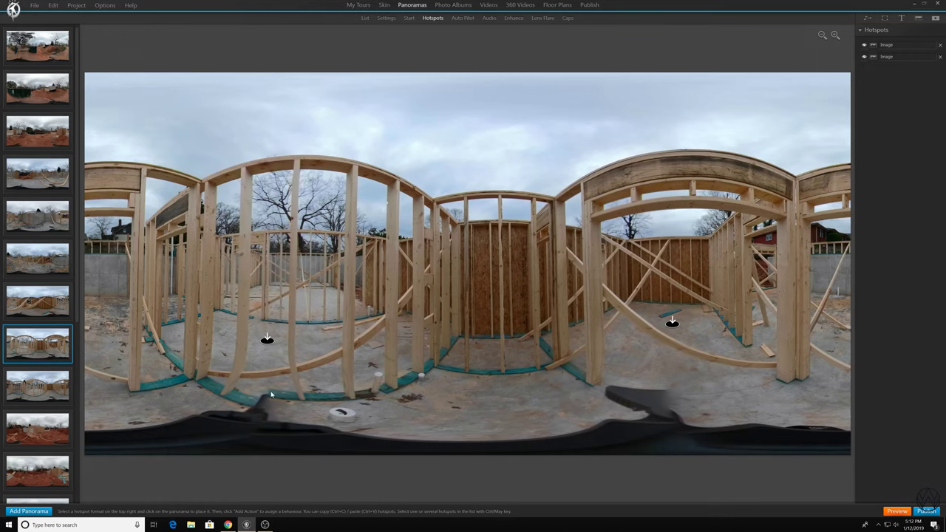
{"action": "left_click", "coordinate": [37, 386]}
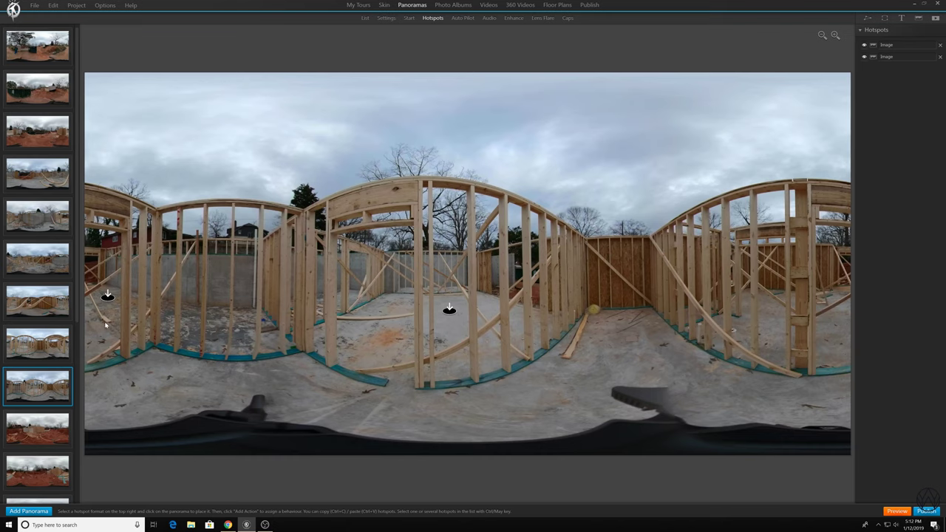
{"action": "left_click", "coordinate": [39, 432]}
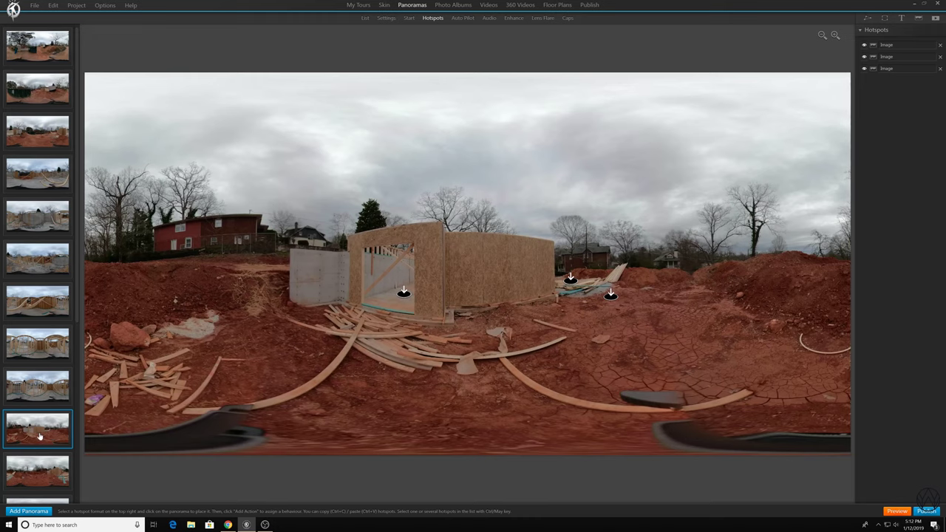
{"action": "left_click", "coordinate": [570, 279]}
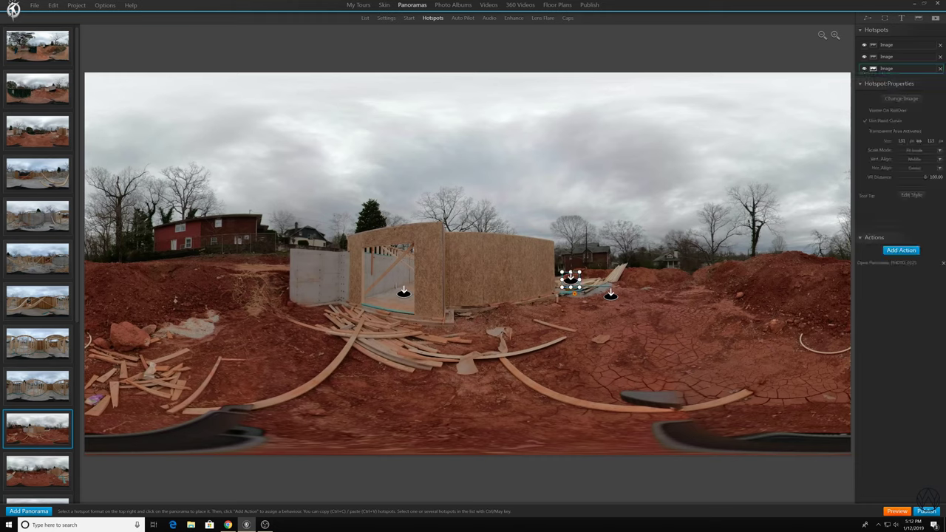
{"action": "left_click", "coordinate": [610, 294]}
{"action": "left_click_drag", "start_coordinate": [611, 287], "coordinate": [610, 291]}
{"action": "left_click", "coordinate": [403, 293]}
{"action": "left_click_drag", "start_coordinate": [403, 284], "coordinate": [403, 289]}
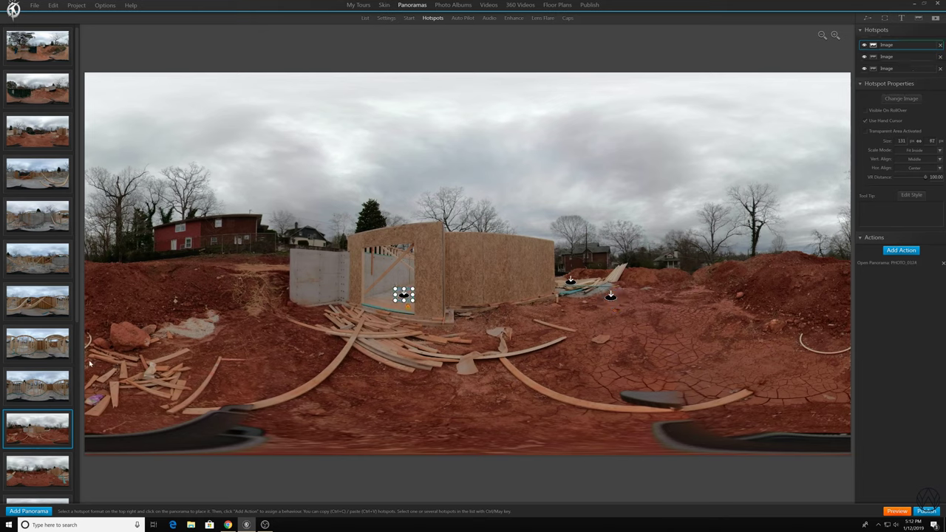
{"action": "left_click", "coordinate": [35, 462]}
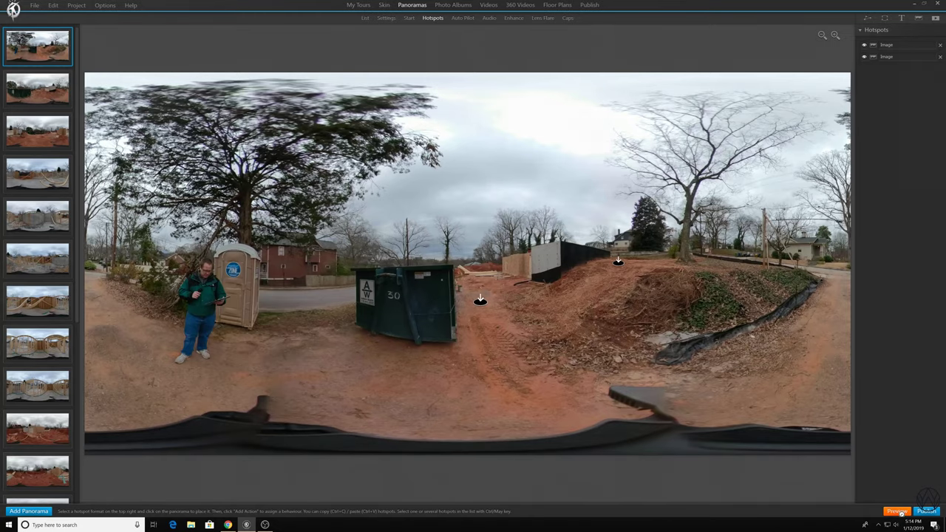
{"action": "left_click", "coordinate": [899, 511]}
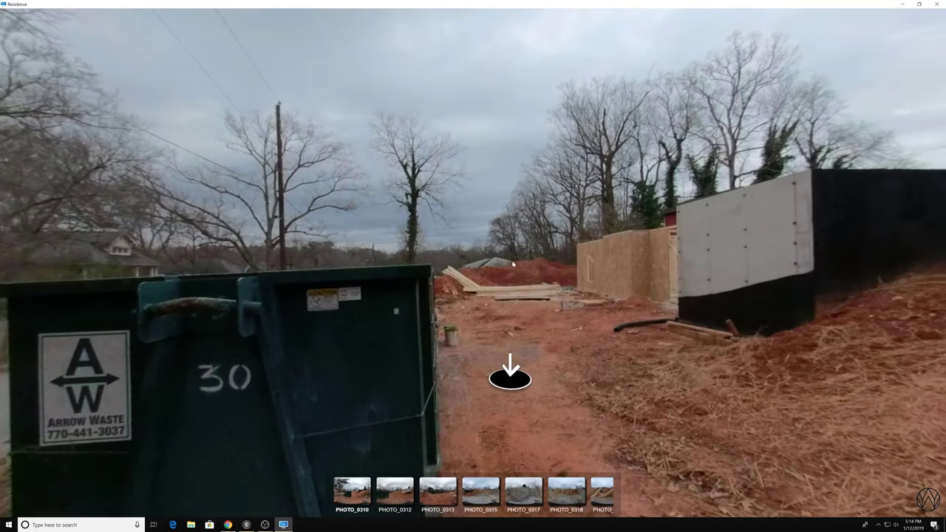
{"action": "left_click_drag", "start_coordinate": [513, 264], "coordinate": [633, 256]}
{"action": "left_click", "coordinate": [629, 256]}
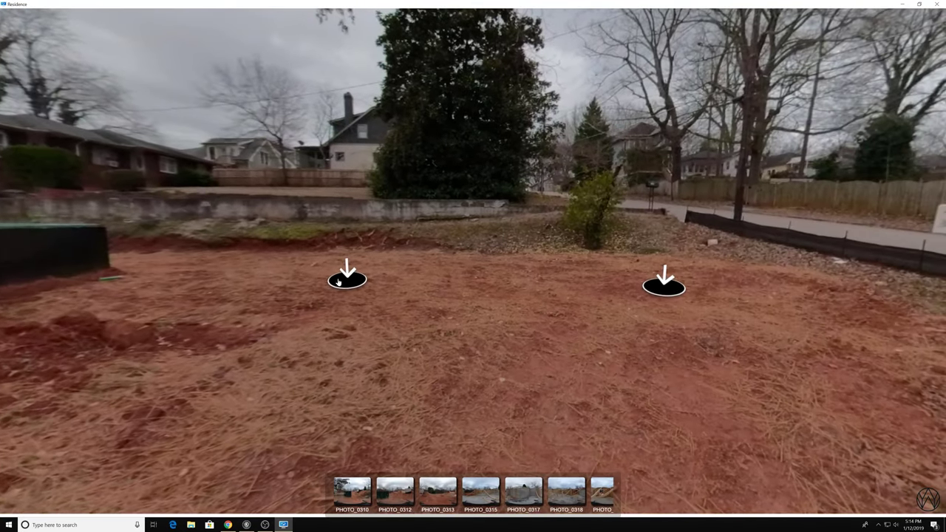
{"action": "left_click", "coordinate": [338, 281]}
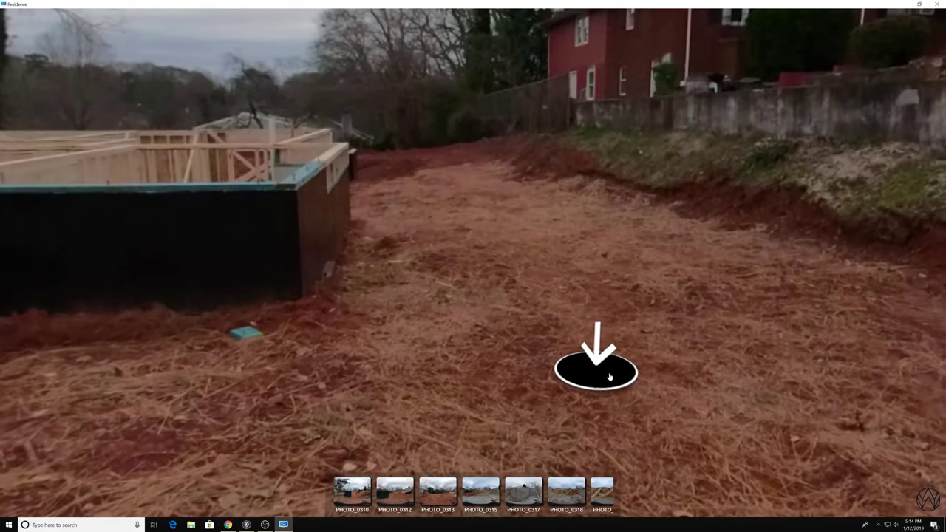
{"action": "left_click", "coordinate": [608, 377]}
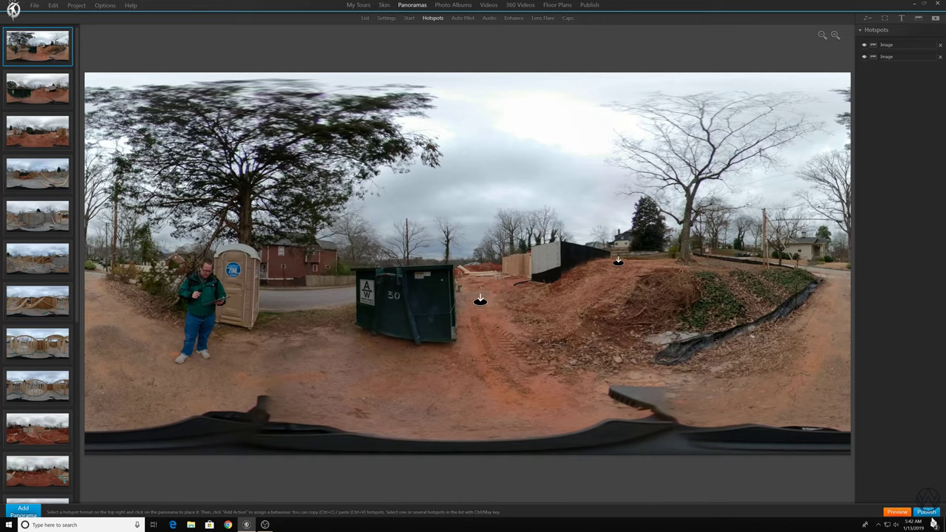
Open the Publish options with To 3DVista Hosting Service as the target
{"action": "left_click", "coordinate": [928, 512]}
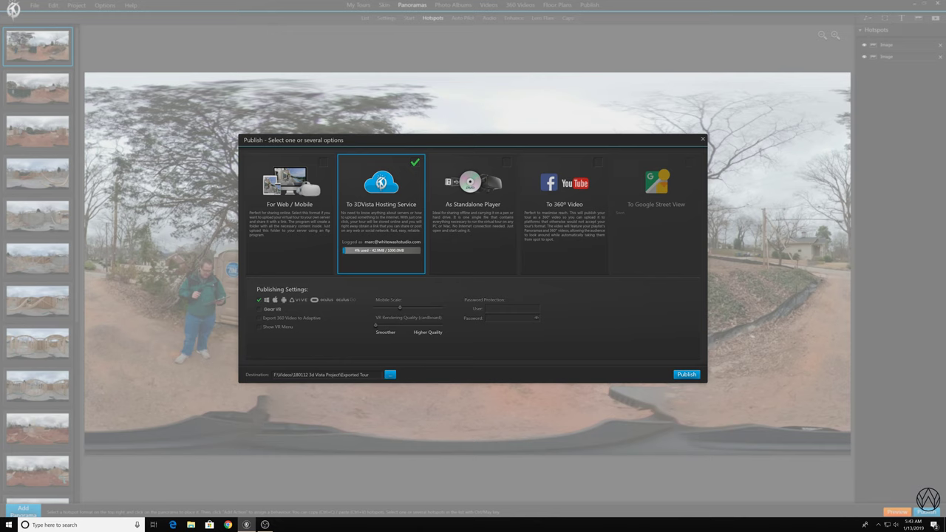
Set the publish destination to Videos > 180112 3d Vista Project > Exported Tour on the LACIE SHARE drive
{"action": "left_click", "coordinate": [390, 375]}
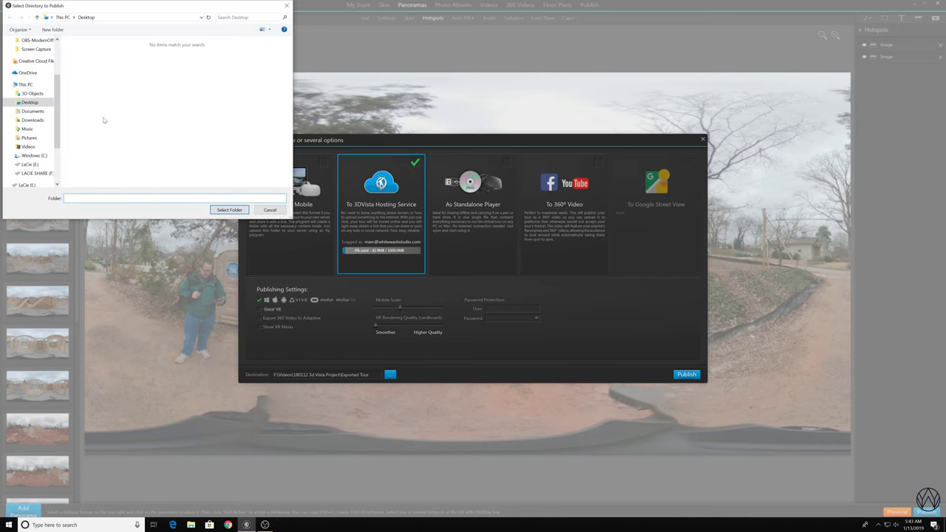
{"action": "scroll", "coordinate": [33, 133], "scroll_direction": "down", "scroll_amount": 1}
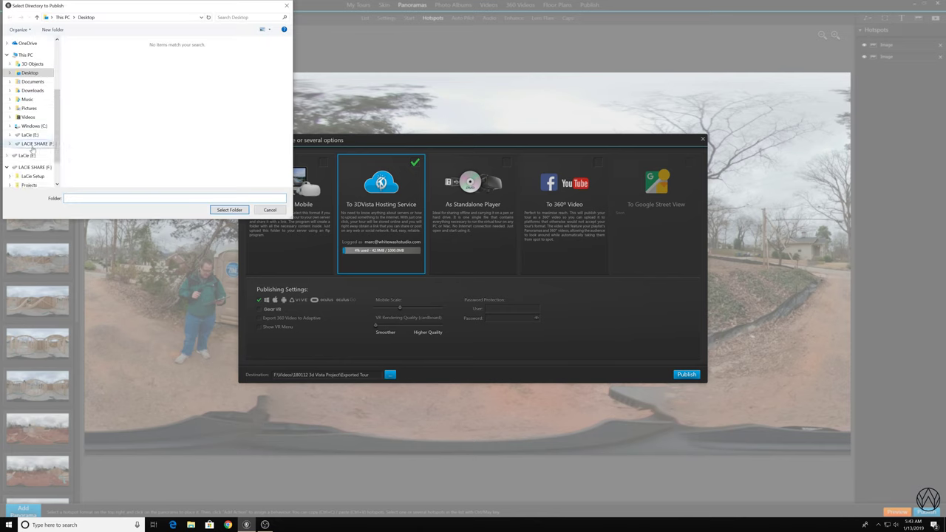
{"action": "left_click", "coordinate": [33, 147]}
{"action": "left_click", "coordinate": [81, 76]}
{"action": "double_click", "coordinate": [82, 76]}
{"action": "double_click", "coordinate": [86, 53]}
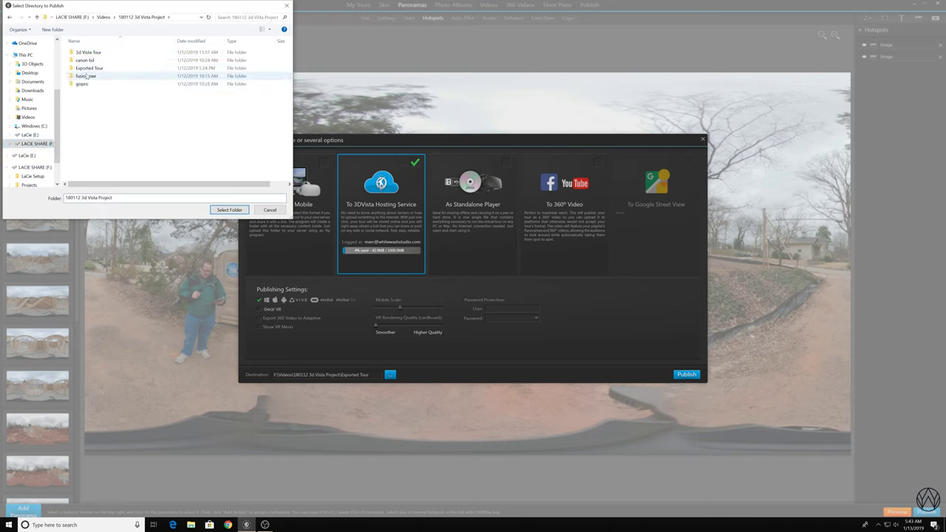
{"action": "double_click", "coordinate": [88, 68]}
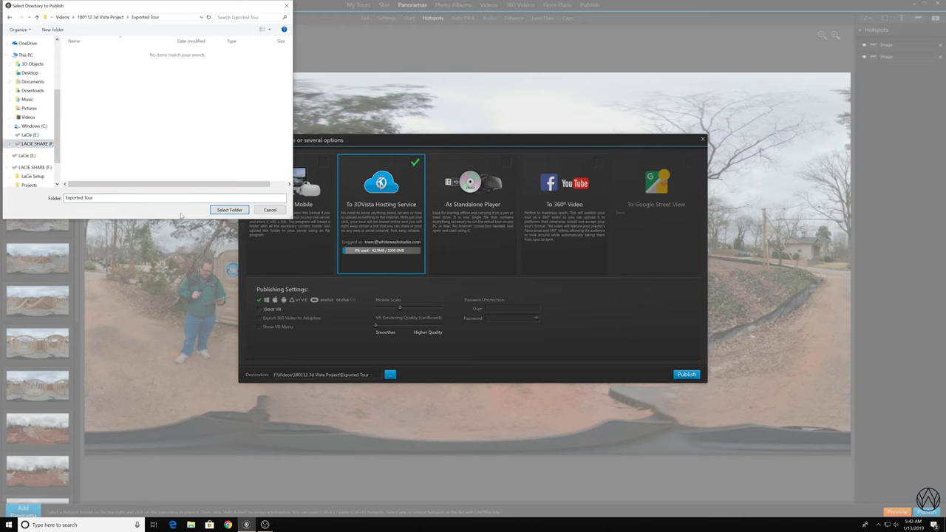
{"action": "left_click", "coordinate": [229, 210]}
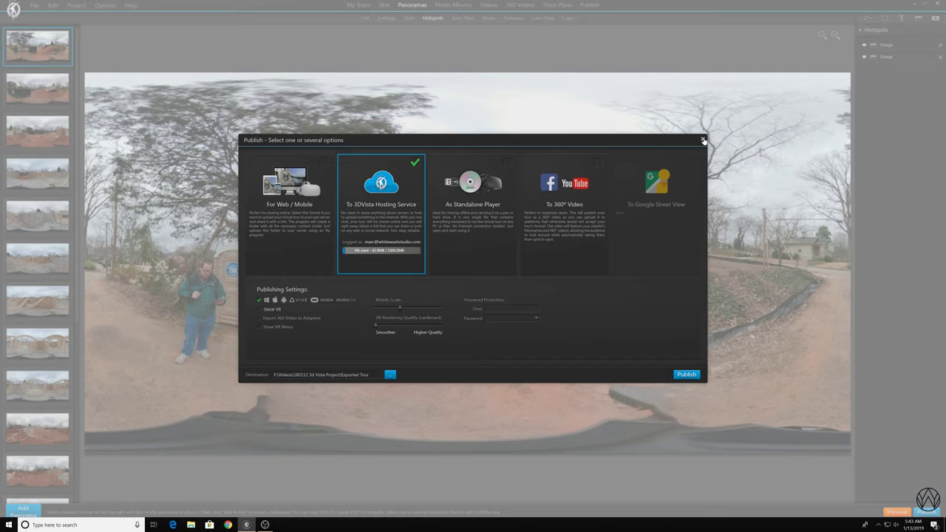
Close Publish, then try sharing the Residence tour on Twitter and close that window
{"action": "left_click", "coordinate": [702, 140]}
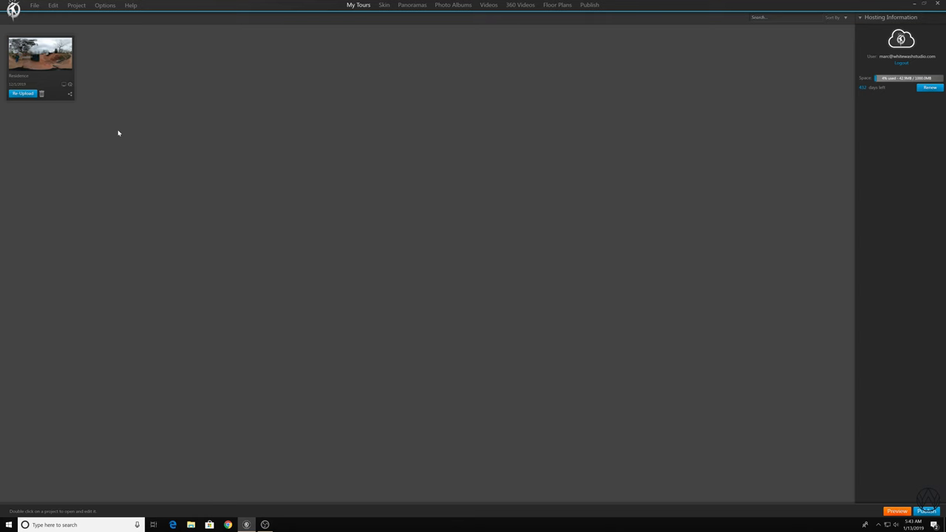
{"action": "left_click", "coordinate": [17, 77]}
{"action": "mouse_move", "coordinate": [63, 86]}
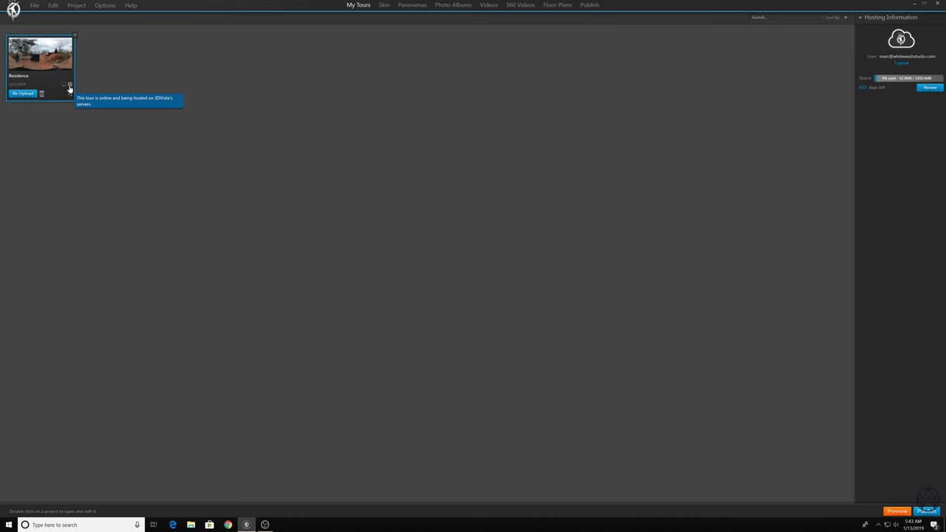
{"action": "left_click", "coordinate": [70, 96]}
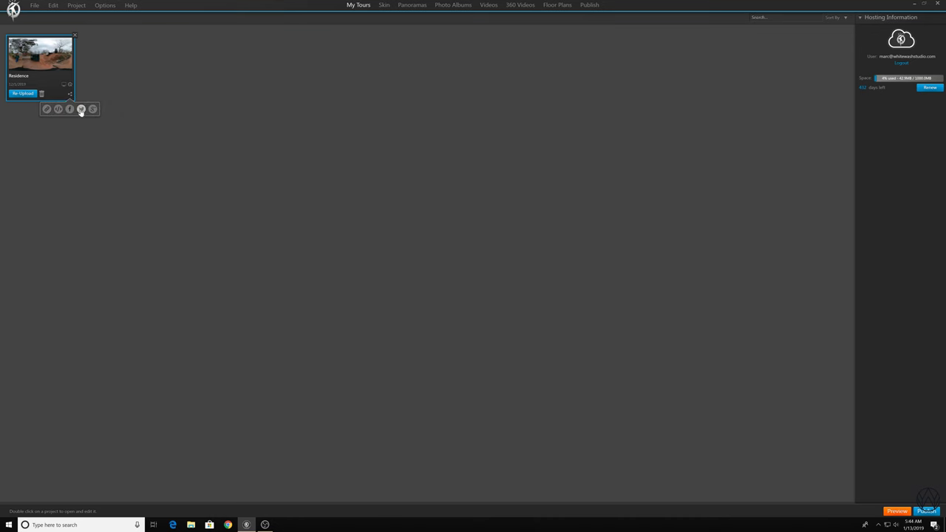
{"action": "left_click", "coordinate": [81, 110]}
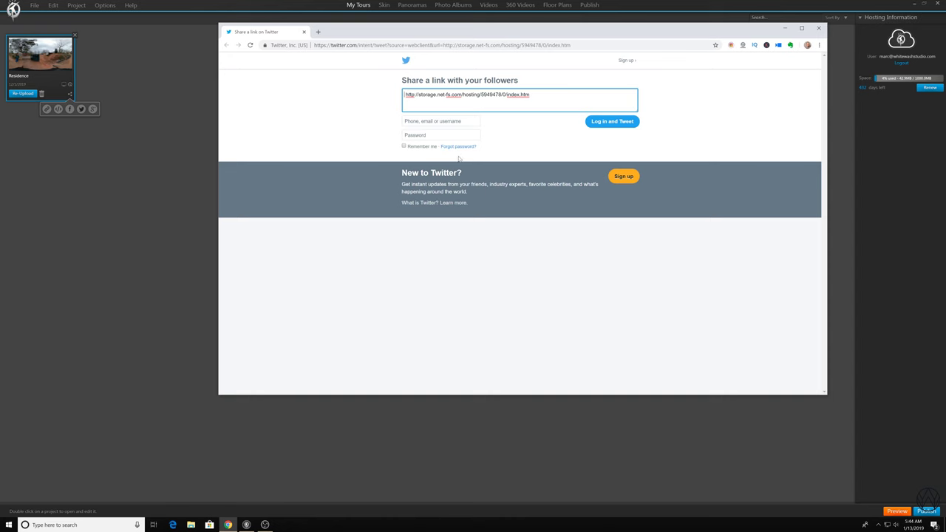
{"action": "left_click_drag", "start_coordinate": [452, 35], "coordinate": [377, 35]}
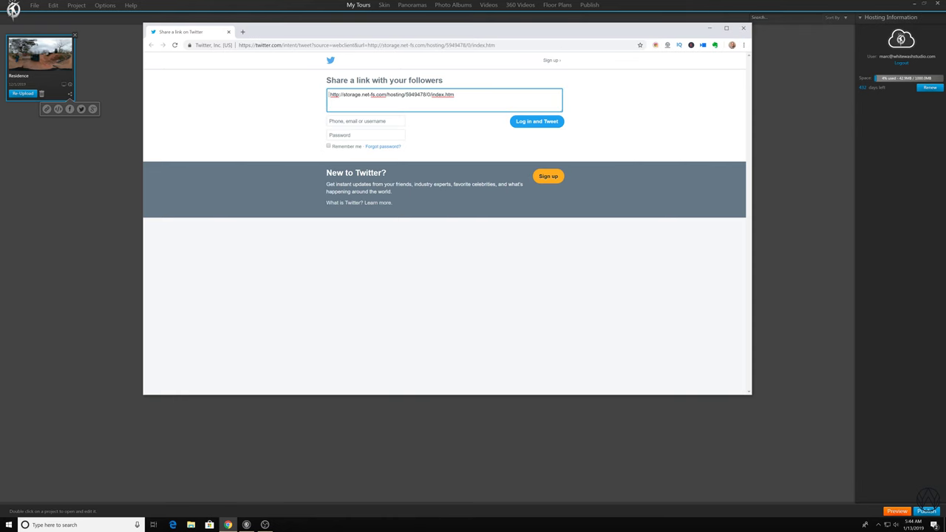
{"action": "left_click", "coordinate": [744, 28]}
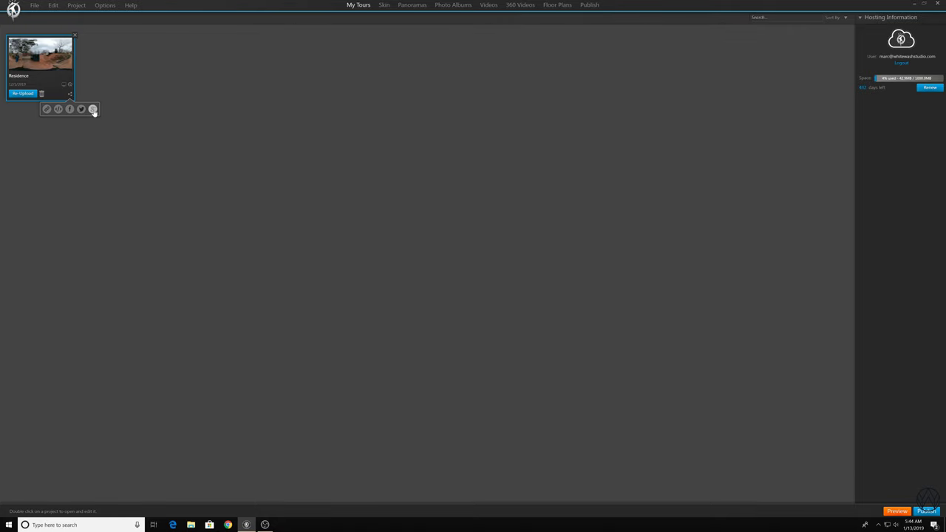
View the Residence tour's iframe embed code and its shareable link
{"action": "left_click", "coordinate": [59, 109]}
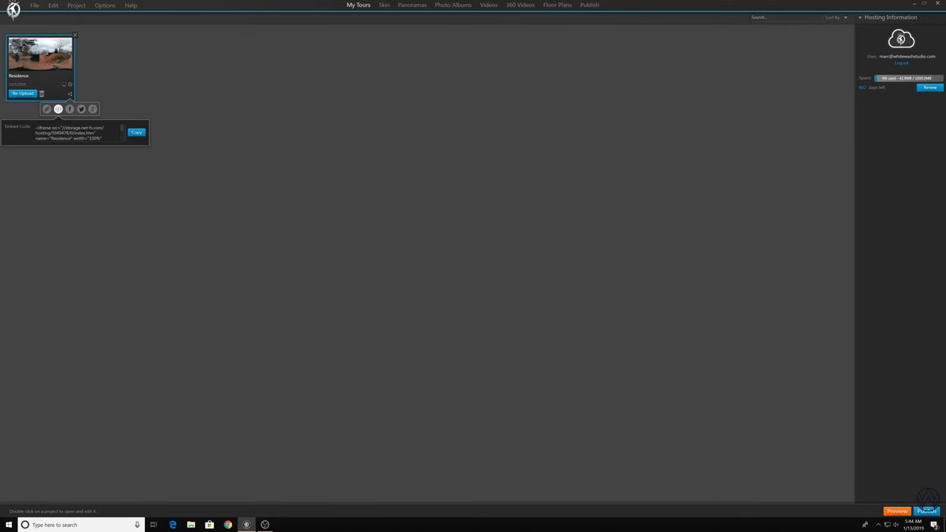
{"action": "left_click", "coordinate": [119, 110]}
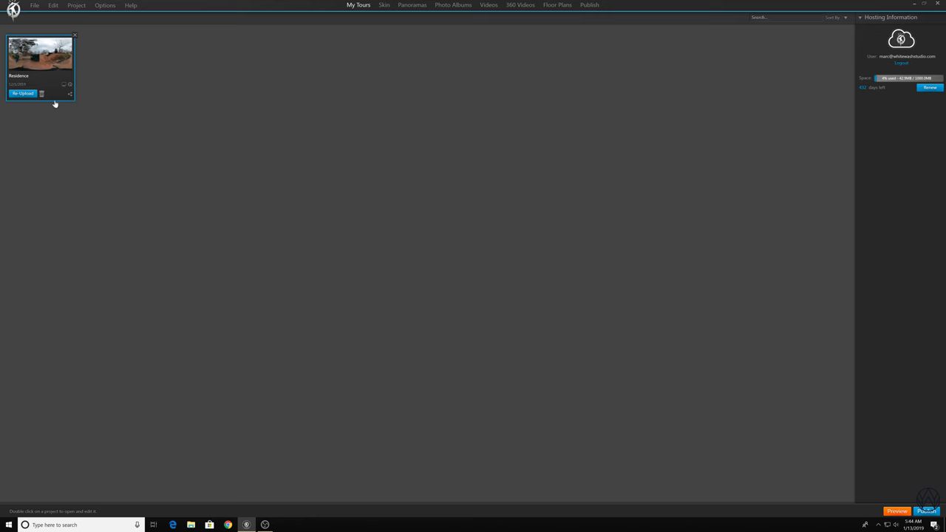
{"action": "left_click", "coordinate": [69, 95]}
{"action": "left_click", "coordinate": [45, 110]}
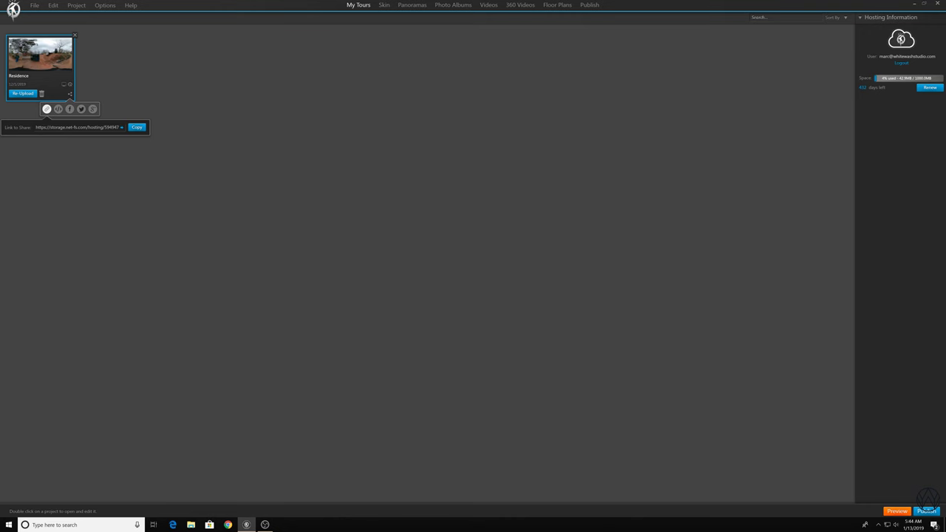
{"action": "left_click", "coordinate": [115, 156]}
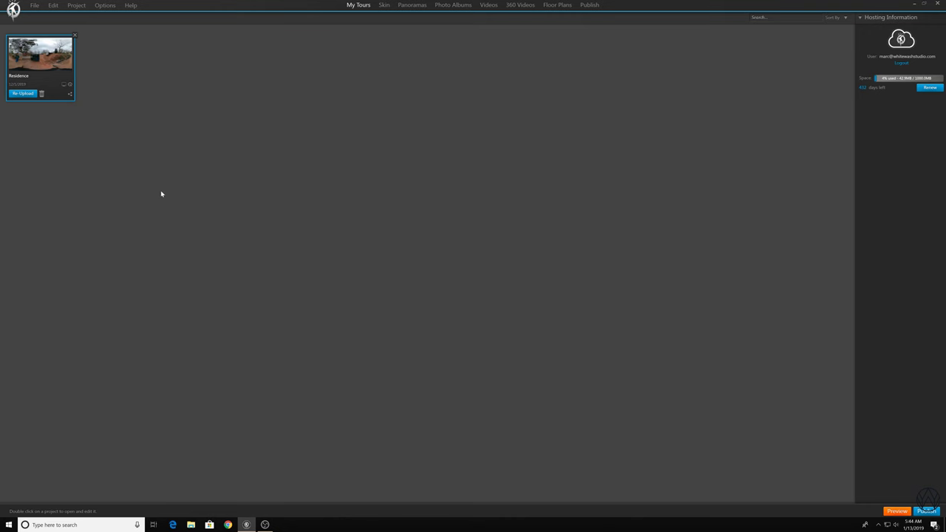
Go to whitewashstudio.com in Chrome and open the Portfolio Posts list
{"action": "left_click", "coordinate": [227, 525]}
{"action": "left_click_drag", "start_coordinate": [336, 31], "coordinate": [347, 37]}
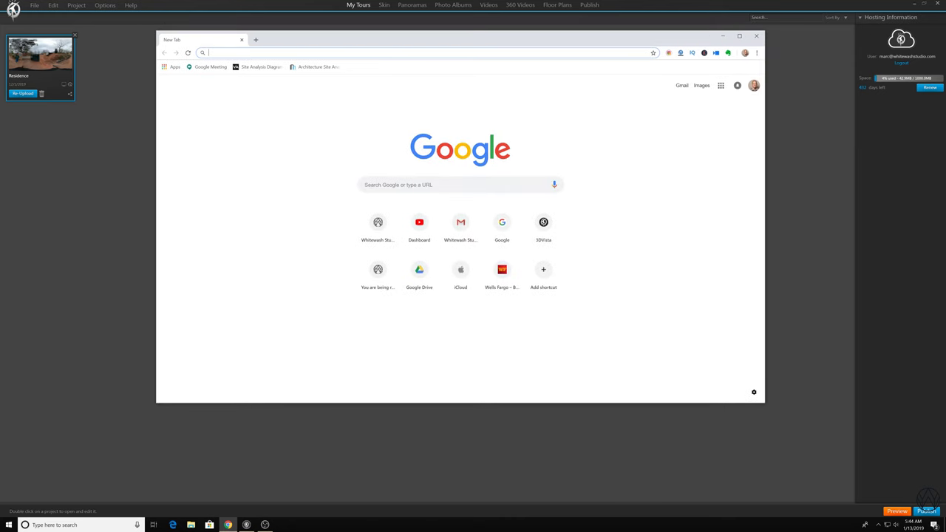
{"action": "type", "text": "whitewashstudio.com"}
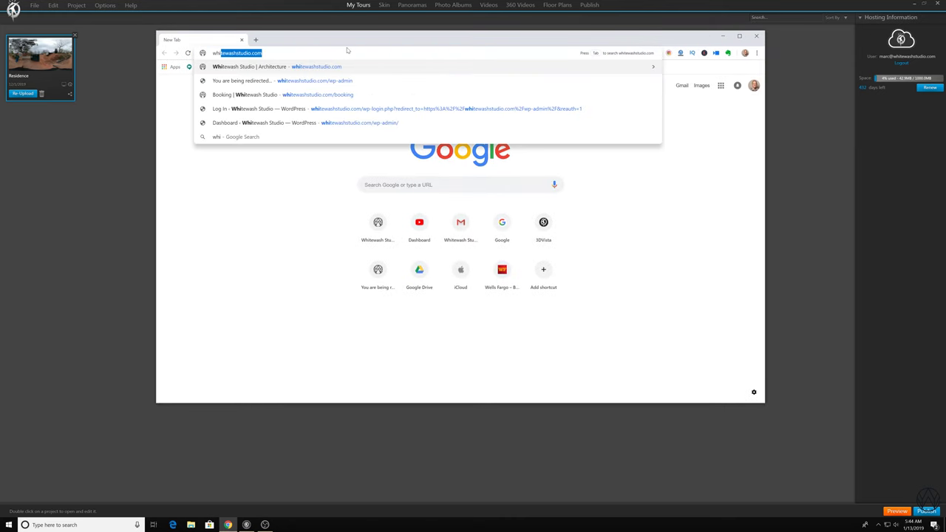
{"action": "key", "text": "Return"}
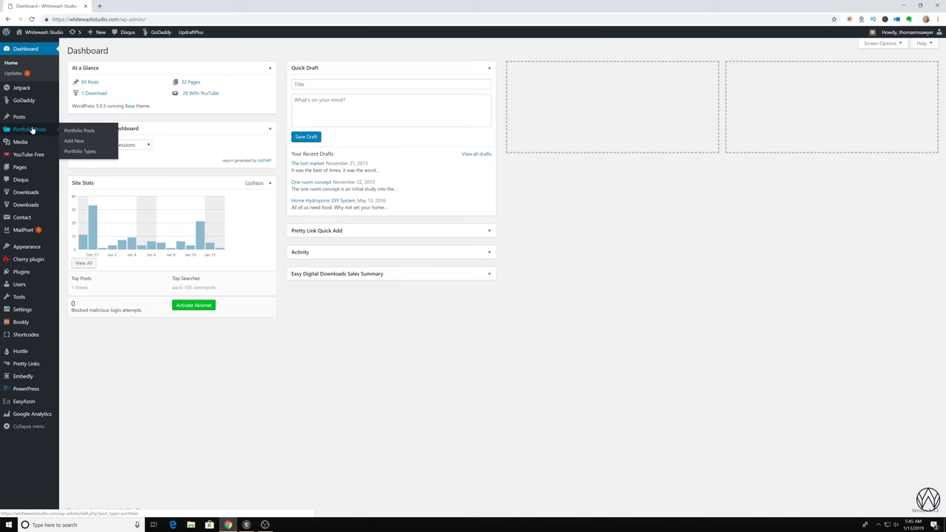
{"action": "left_click", "coordinate": [30, 130]}
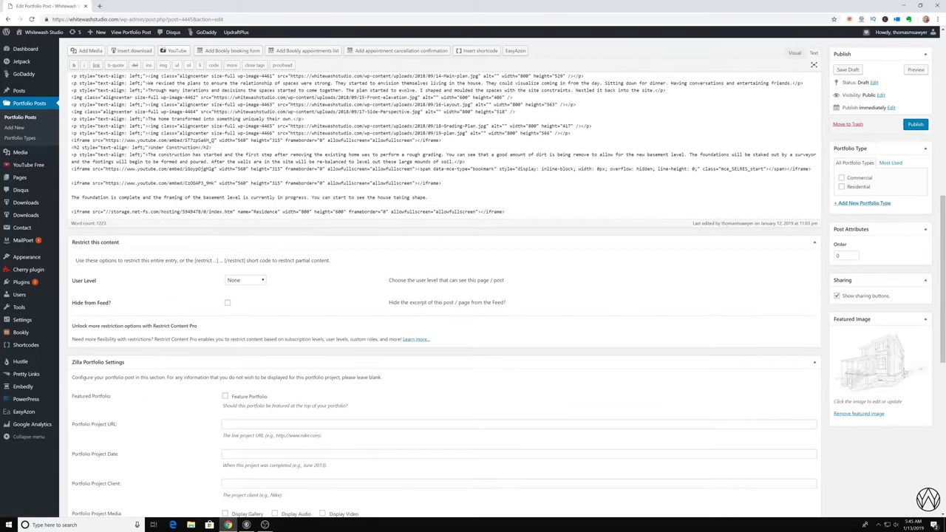
{"action": "scroll", "coordinate": [260, 185], "scroll_direction": "down", "scroll_amount": 1}
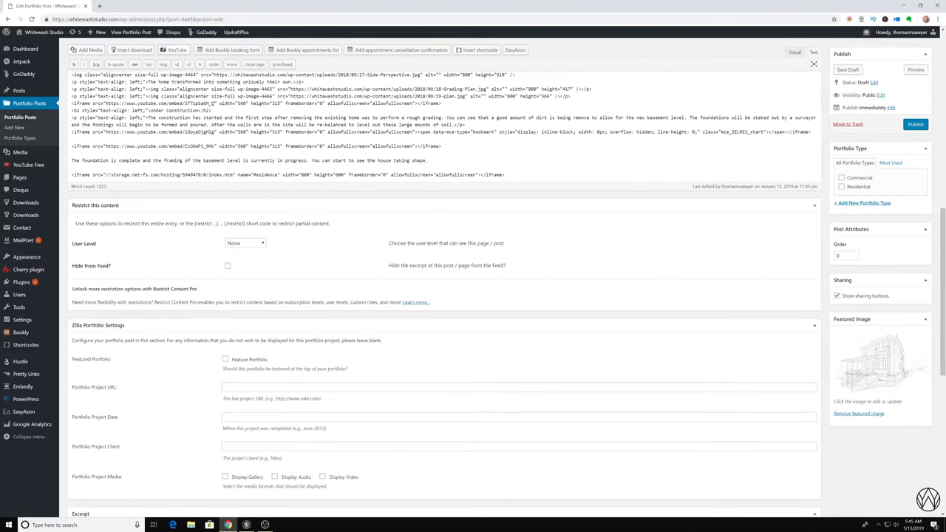
Select the storage.net-fs tour iframe line in the post and preview the post in a new tab
{"action": "left_click_drag", "start_coordinate": [505, 175], "coordinate": [71, 174]}
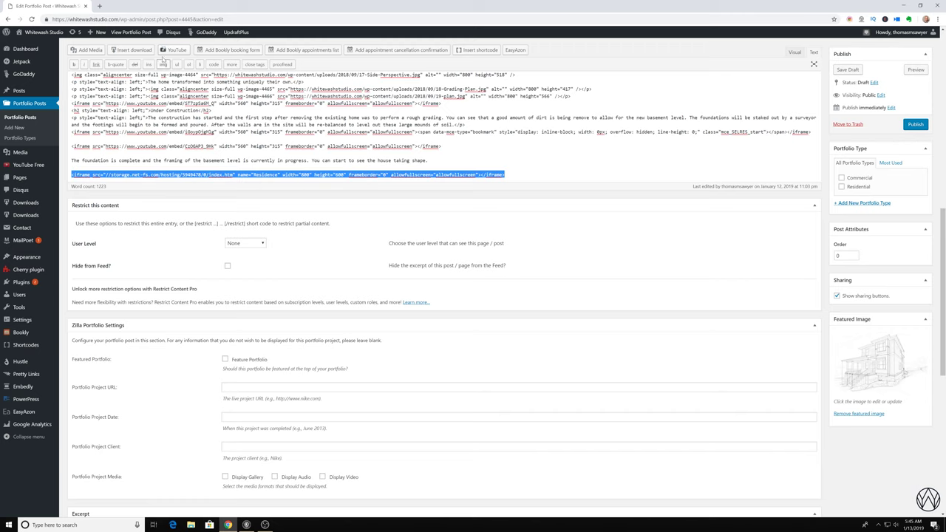
{"action": "left_click", "coordinate": [130, 33]}
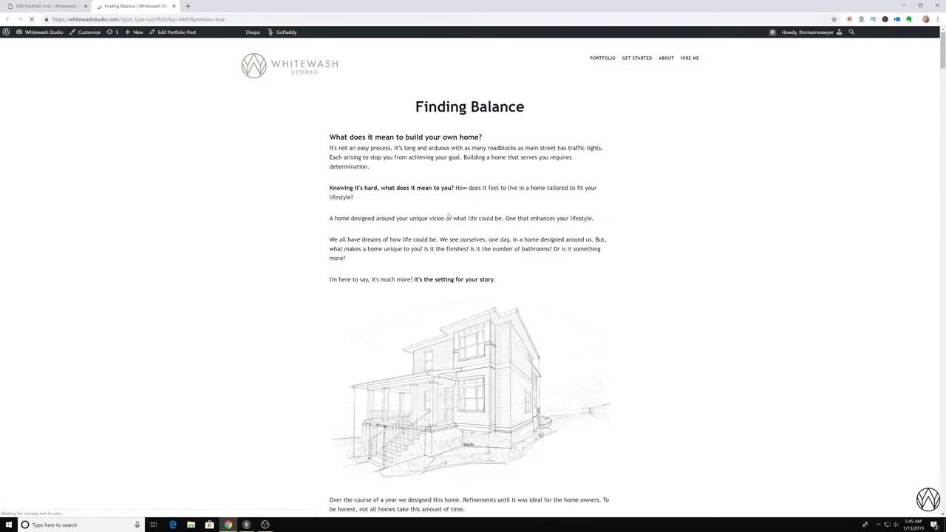
Scroll the Finding Balance preview past its photos, site plans and floor plans to the embedded tour
{"action": "scroll", "coordinate": [450, 217], "scroll_direction": "down", "scroll_amount": 7}
{"action": "scroll", "coordinate": [620, 245], "scroll_direction": "down", "scroll_amount": 15}
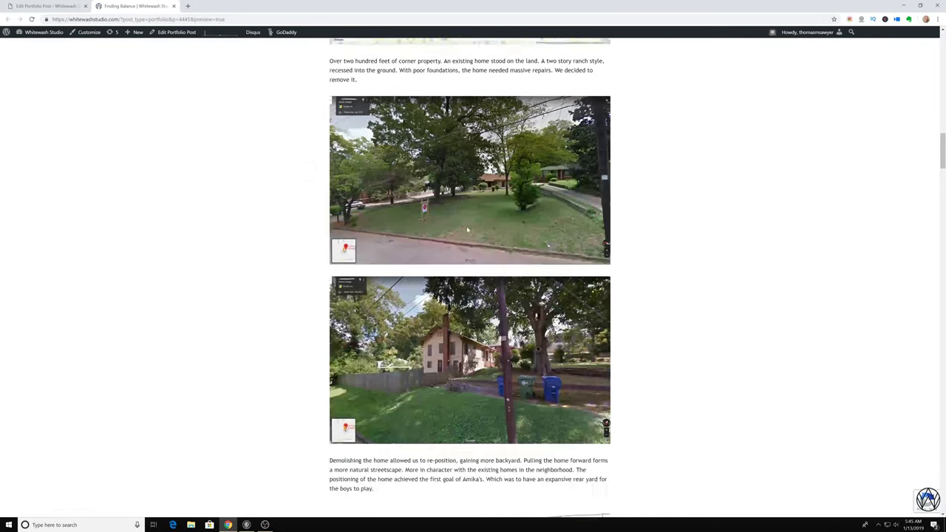
{"action": "scroll", "coordinate": [621, 245], "scroll_direction": "down", "scroll_amount": 20}
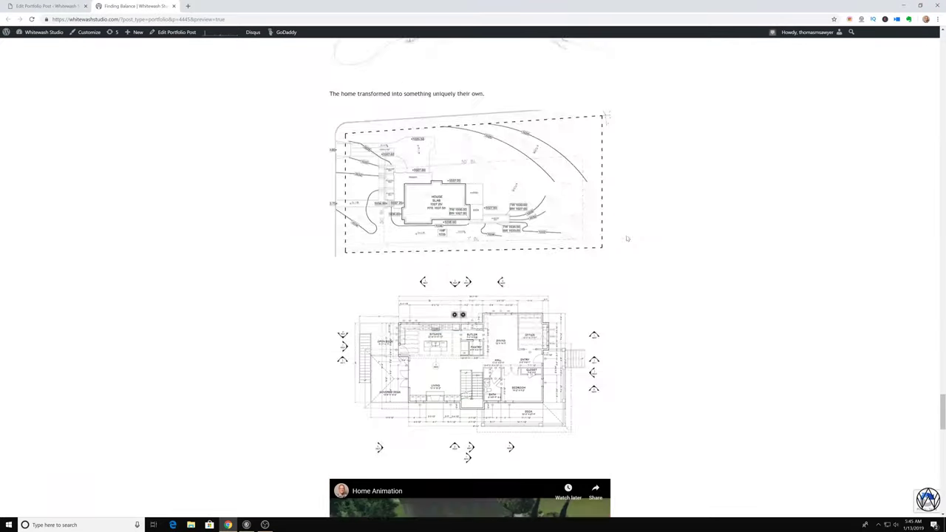
{"action": "scroll", "coordinate": [627, 237], "scroll_direction": "down", "scroll_amount": 2}
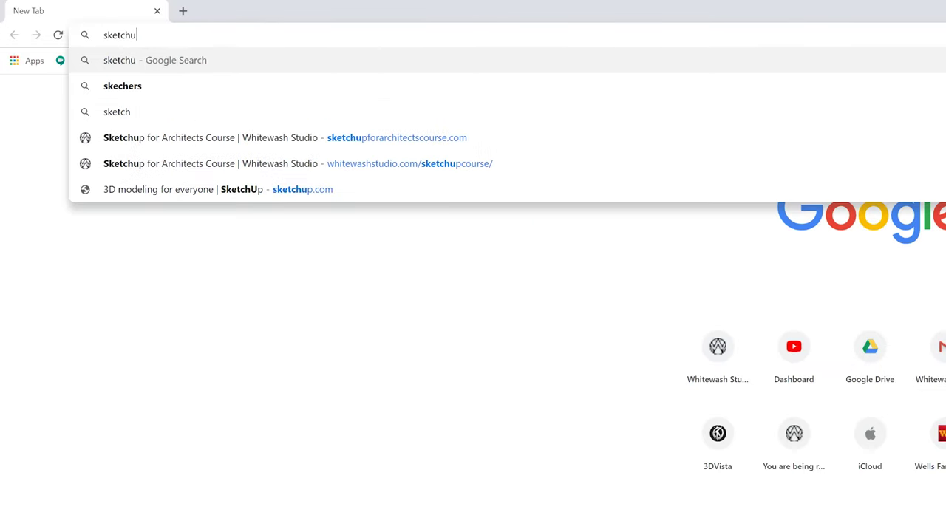
Load sketchupforarchitectscourse.com and scroll down the course page to its subscribe form
{"action": "type", "text": "forar"}
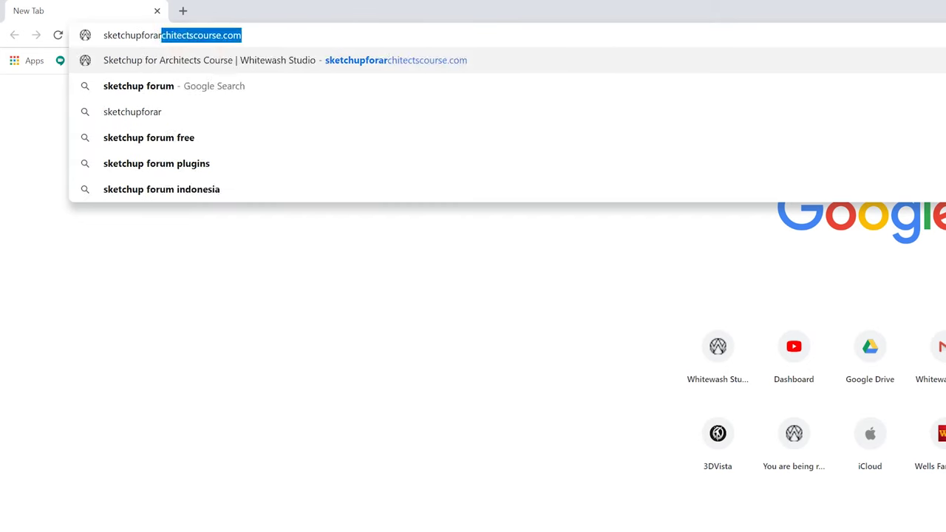
{"action": "type", "text": "chitectsc"}
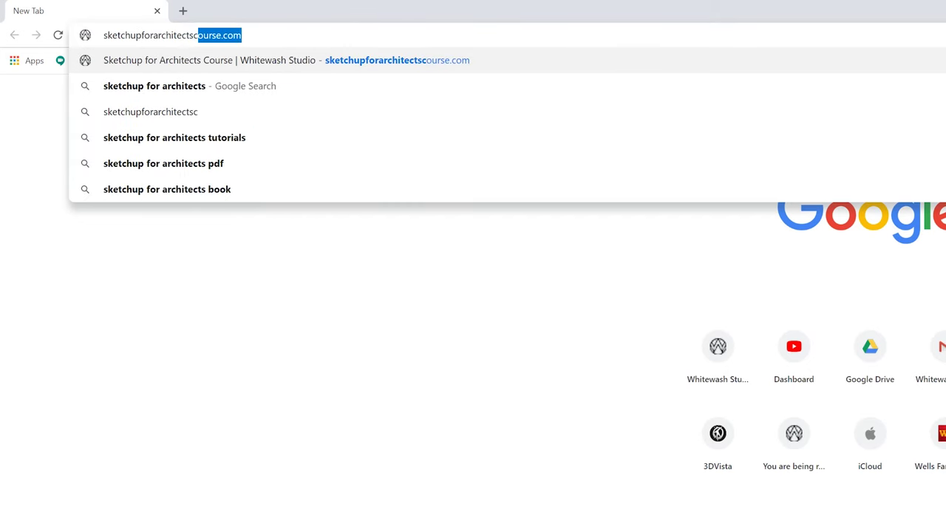
{"action": "type", "text": "ourse.com"}
{"action": "key", "text": "Return"}
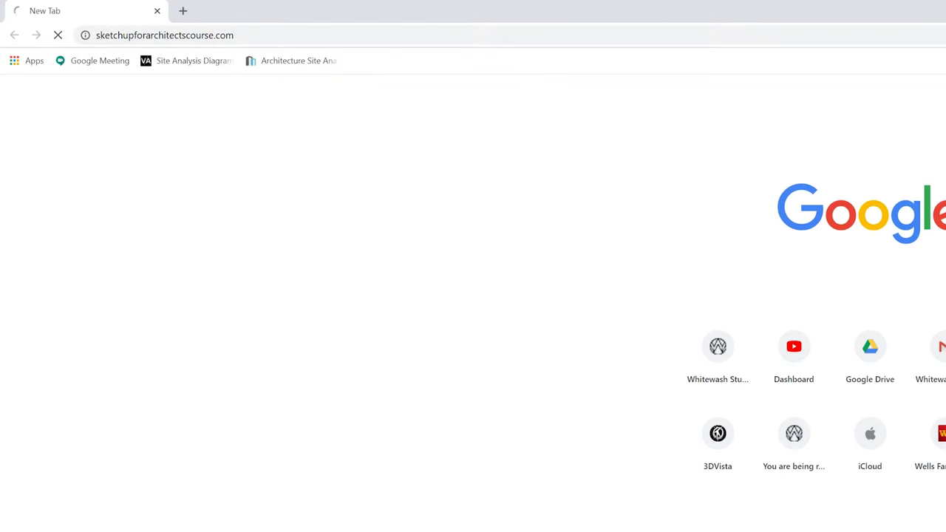
{"action": "scroll", "coordinate": [868, 305], "scroll_direction": "down", "scroll_amount": 3}
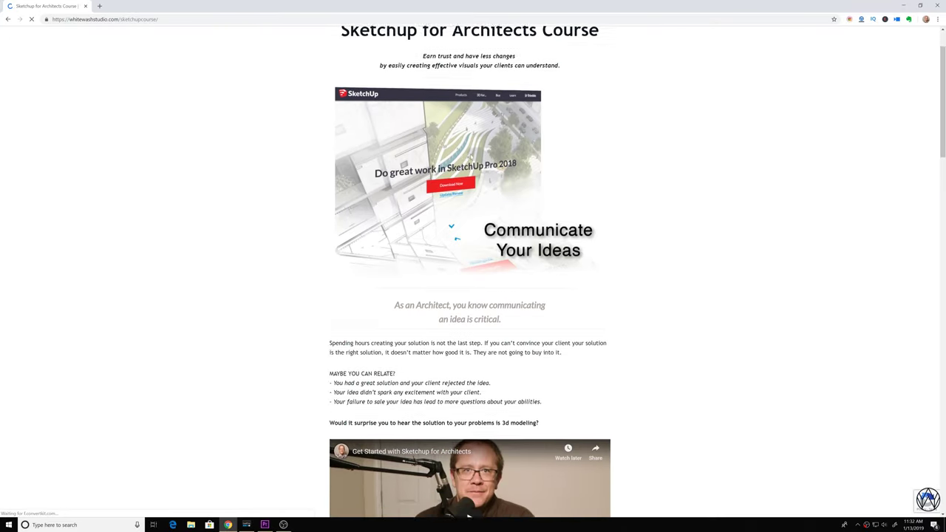
{"action": "scroll", "coordinate": [472, 167], "scroll_direction": "down", "scroll_amount": 4}
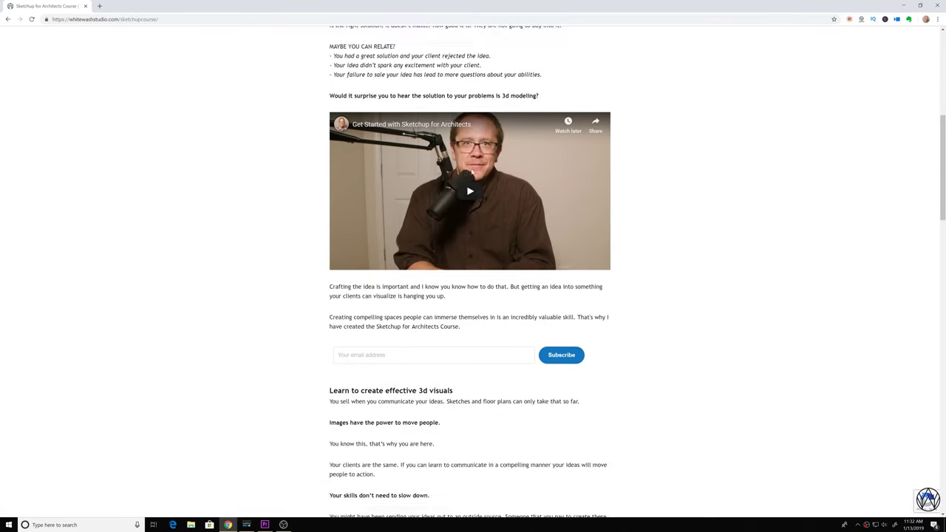
{"action": "scroll", "coordinate": [432, 242], "scroll_direction": "down", "scroll_amount": 6}
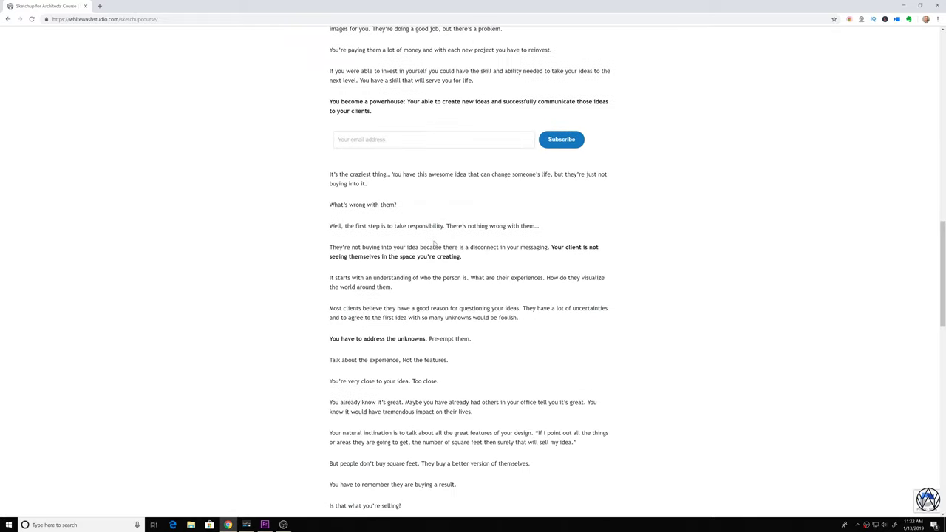
{"action": "scroll", "coordinate": [433, 241], "scroll_direction": "down", "scroll_amount": 10}
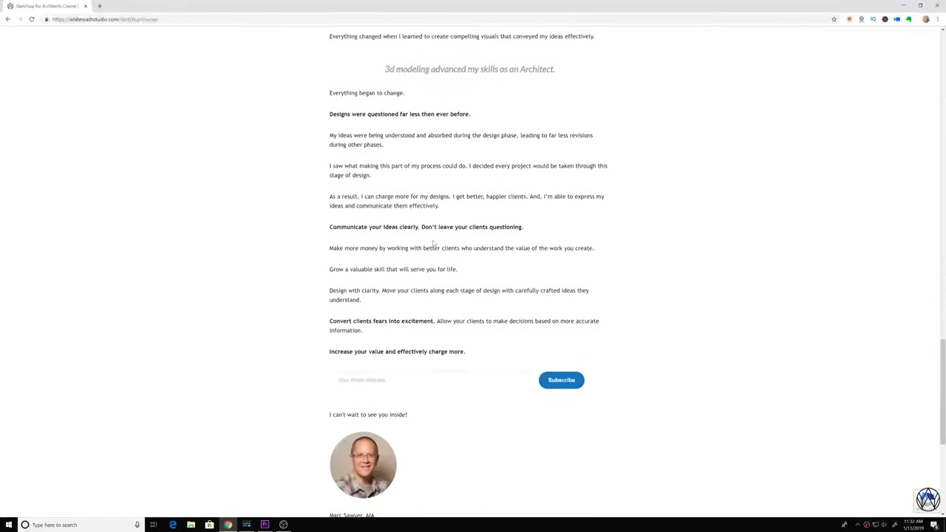